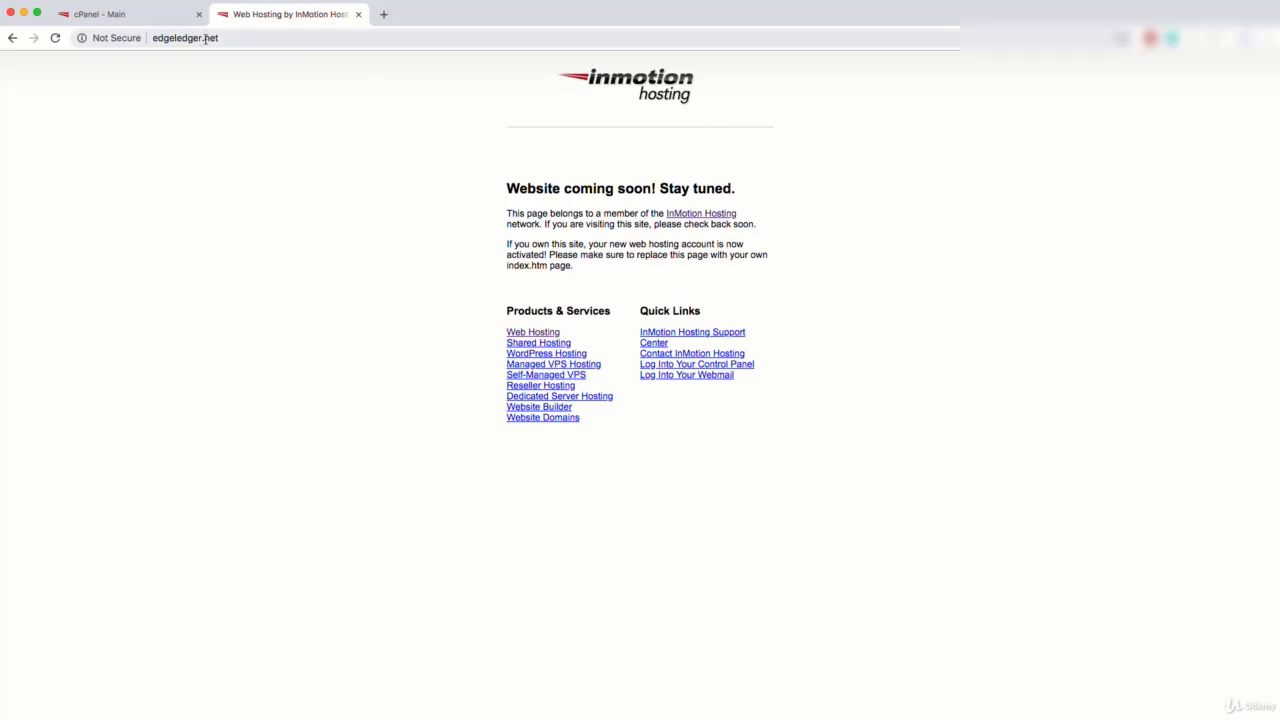
# Step: Switch Chrome from the edgeledger.net placeholder to the 'cPanel - Main' tab
pyautogui.click(139, 18)
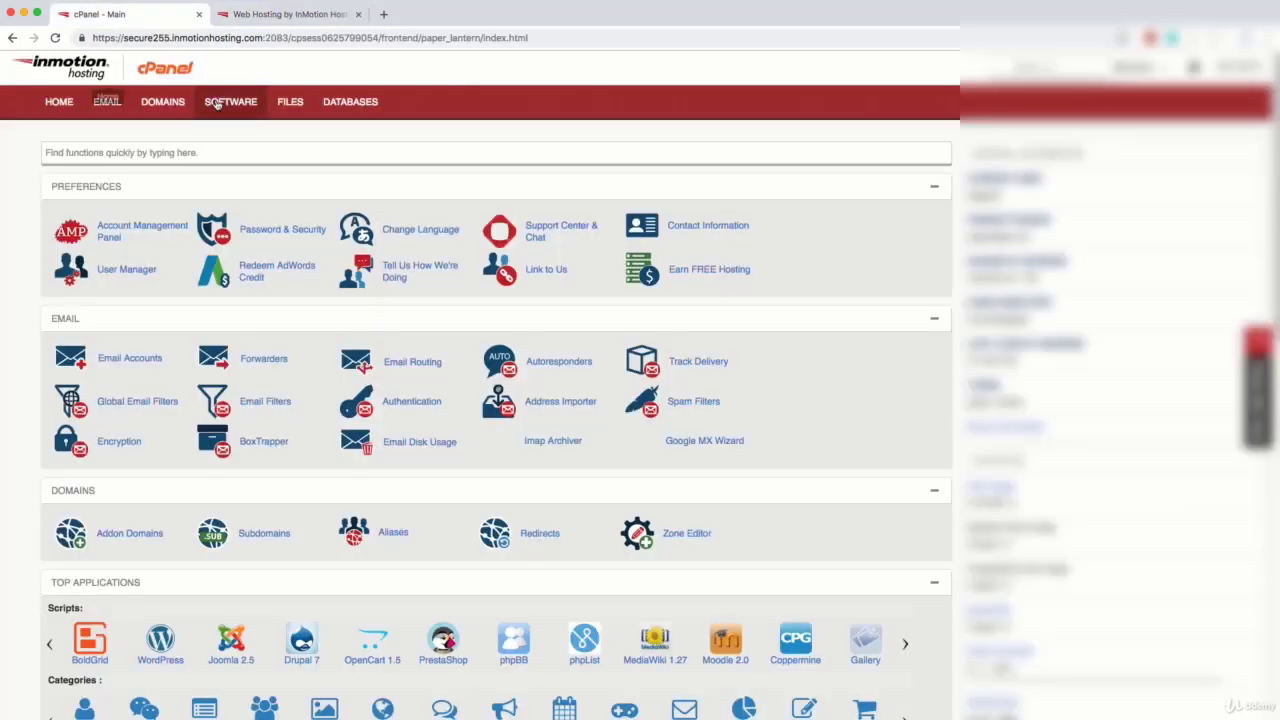
# Step: Go down to cPanel's Files section and open FTP Accounts
pyautogui.scroll(-2, 246, 174)
pyautogui.scroll(-4, 246, 174)
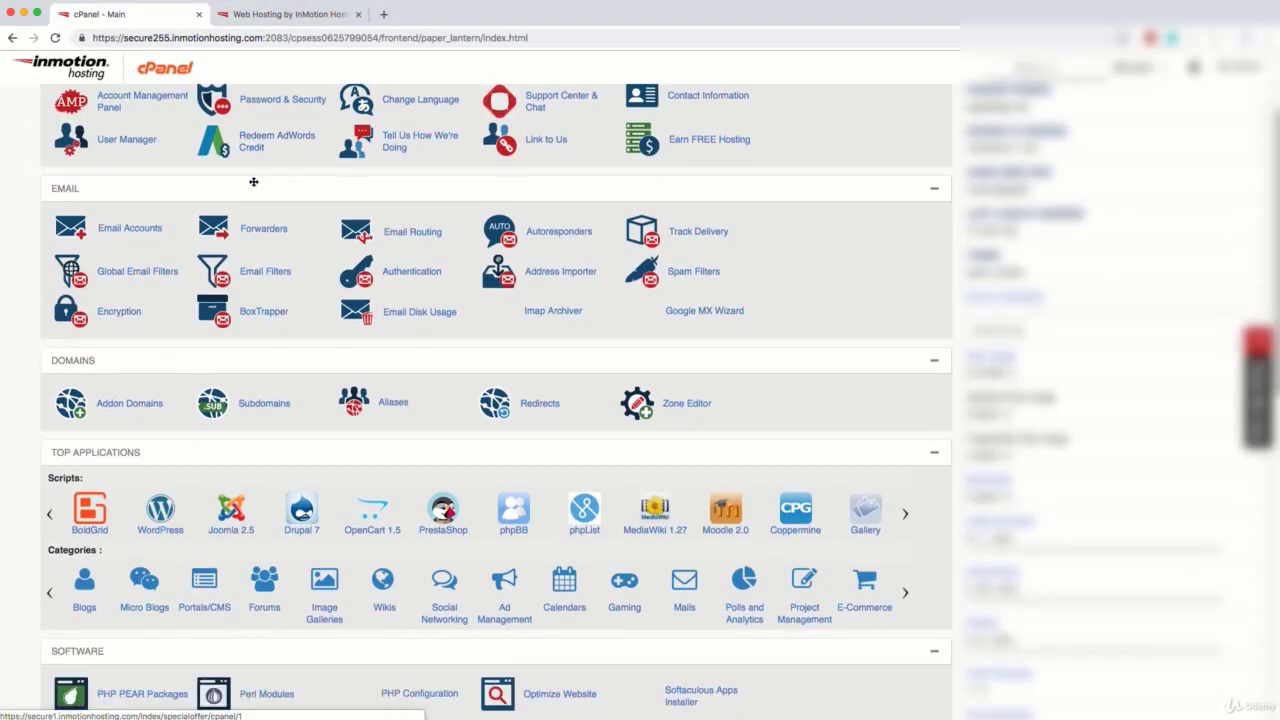
pyautogui.scroll(-5, 268, 202)
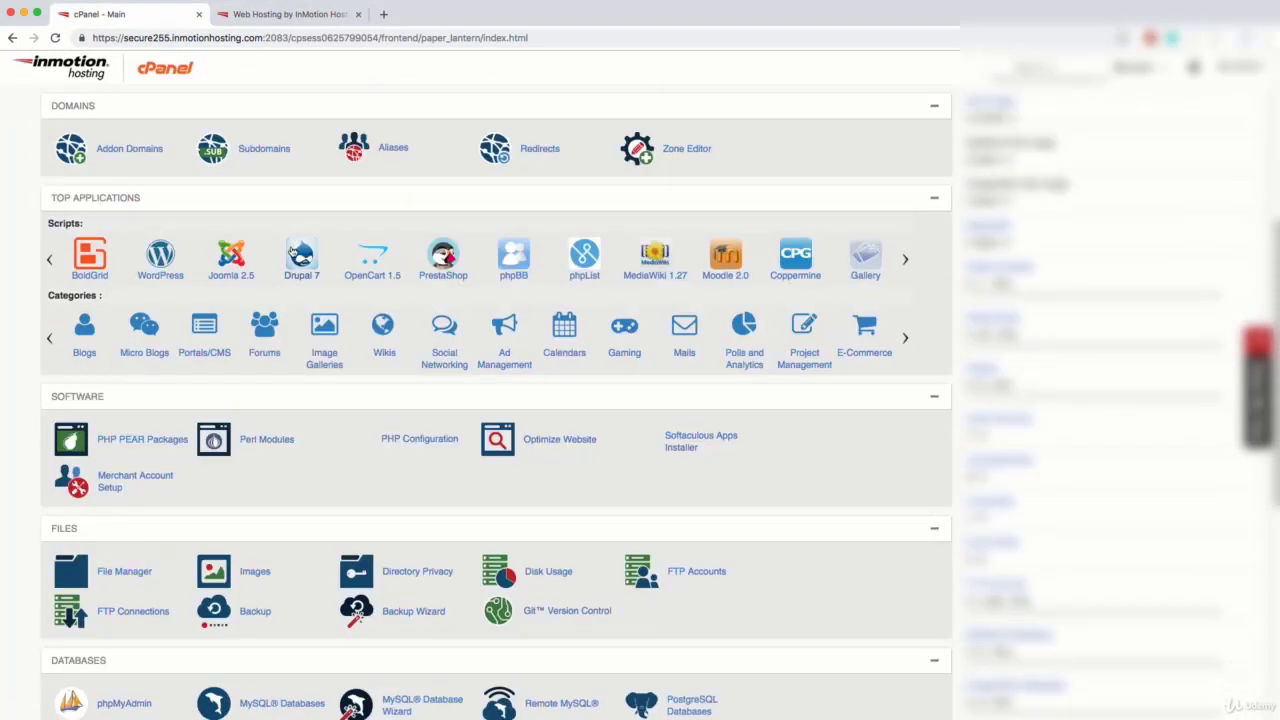
pyautogui.click(708, 427)
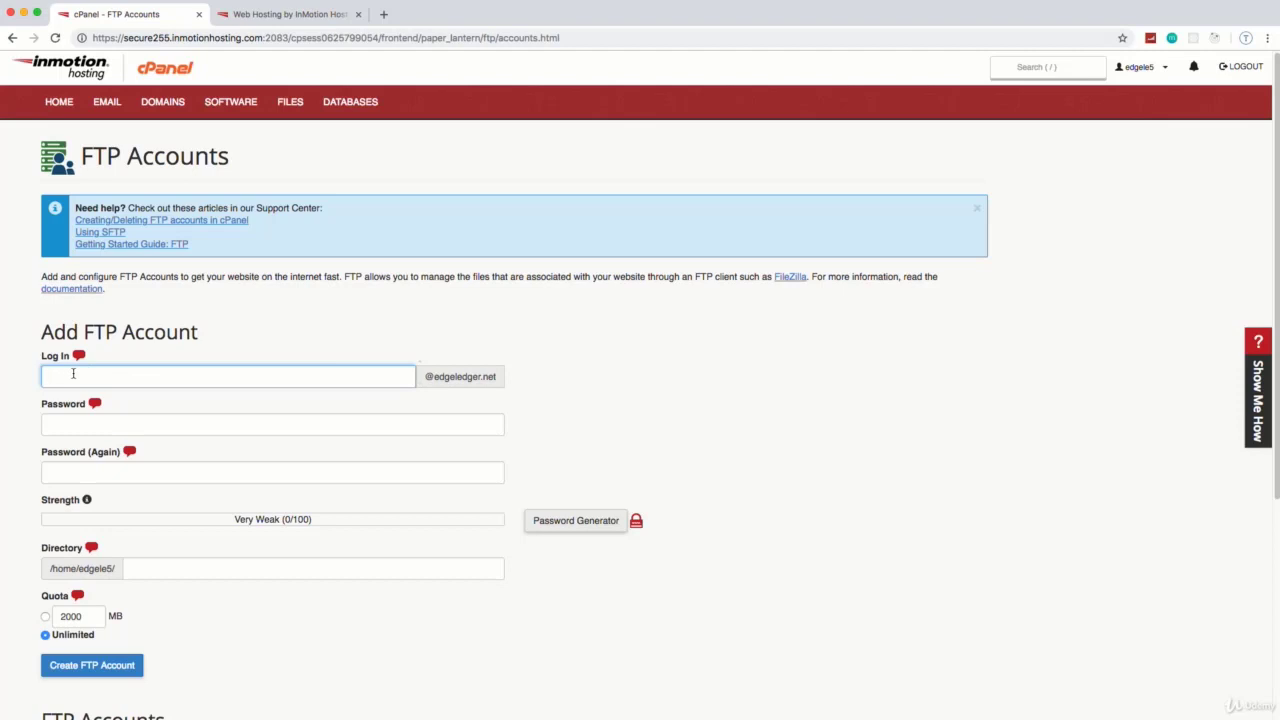
# Step: Enter the new FTP account's login name and its password in both password fields
pyautogui.write('brad')
pyautogui.click(184, 427)
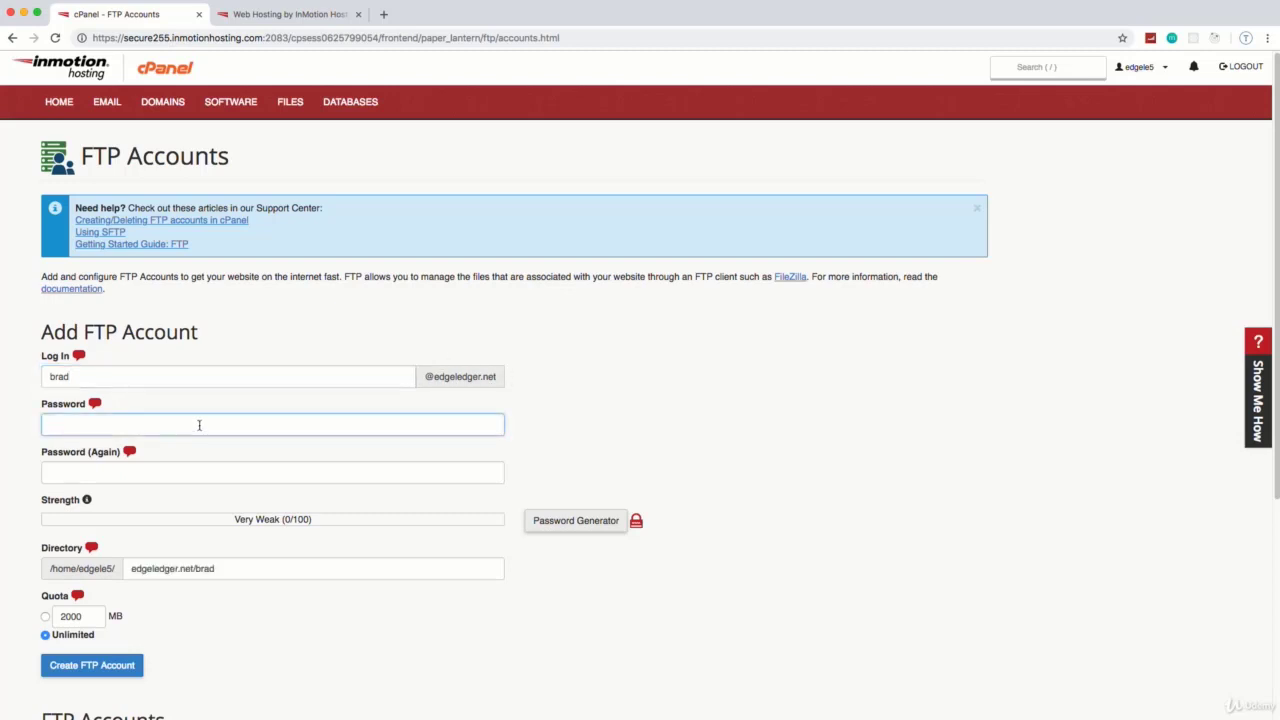
pyautogui.write('abcd')
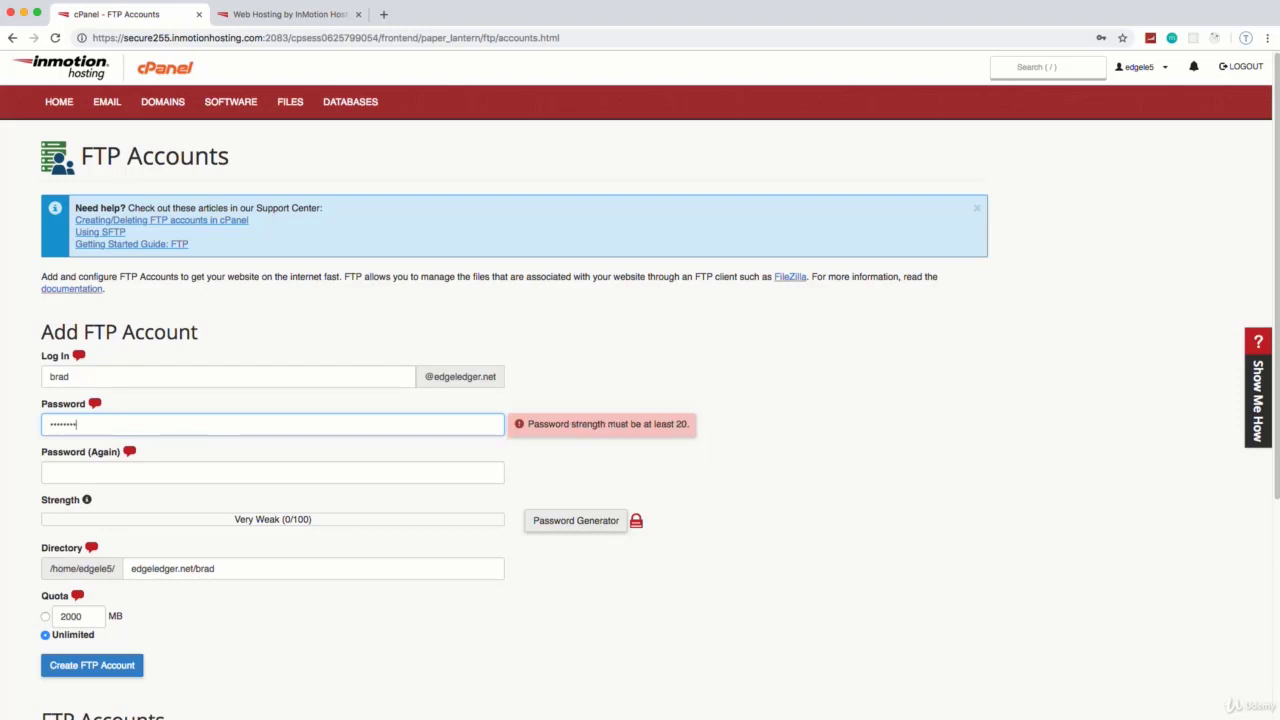
pyautogui.click(214, 474)
pyautogui.write('a')
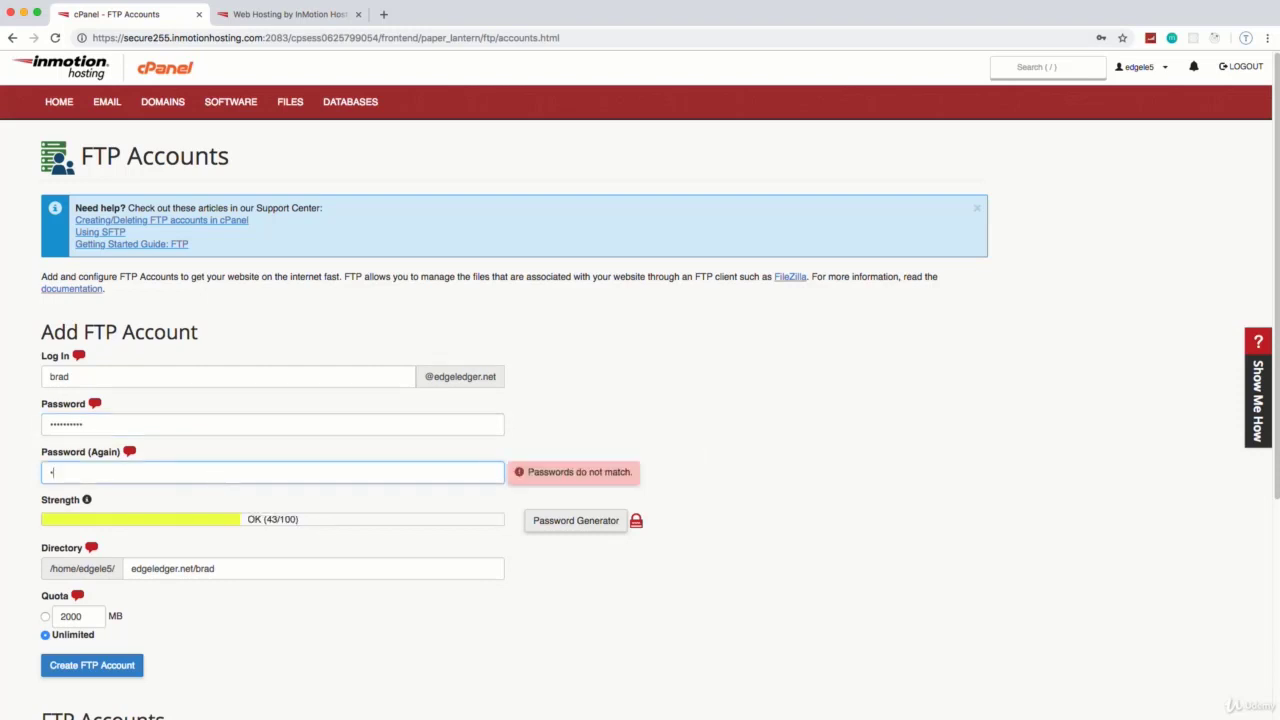
pyautogui.write('•••••••••')
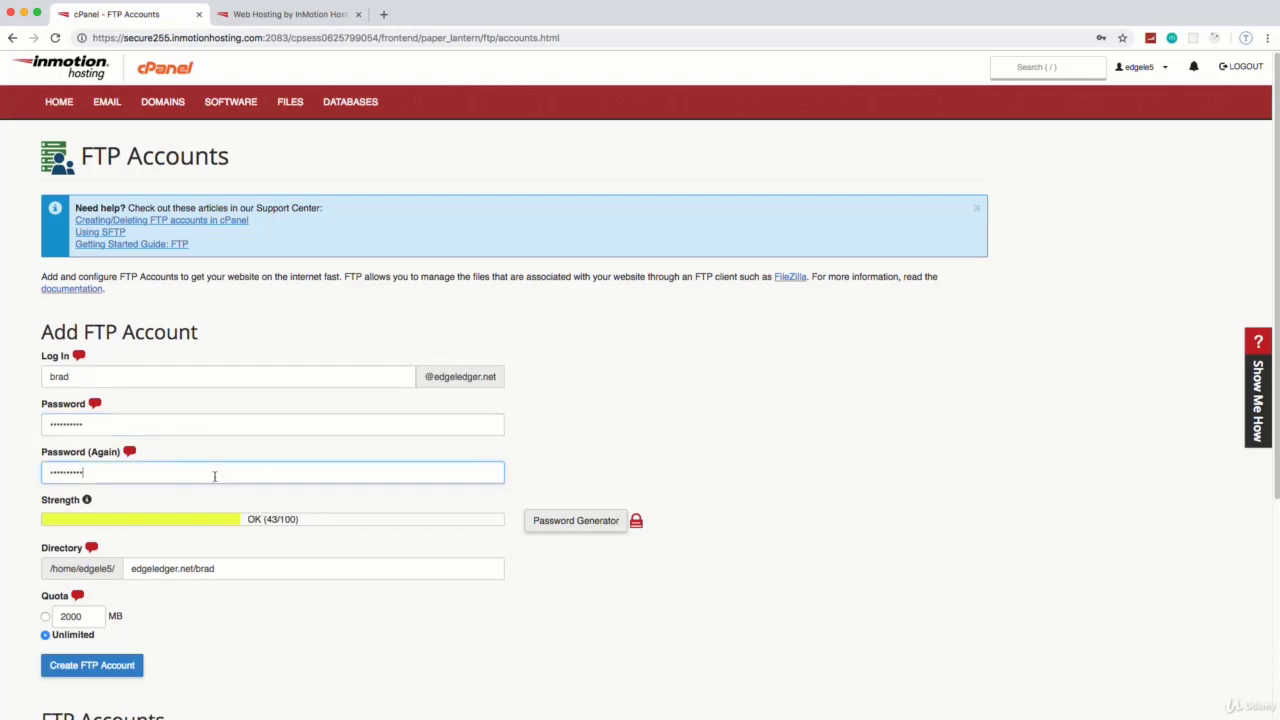
# Step: Select the login-name part of the account's Directory path
pyautogui.scroll(-1, 234, 532)
pyautogui.scroll(-2, 234, 528)
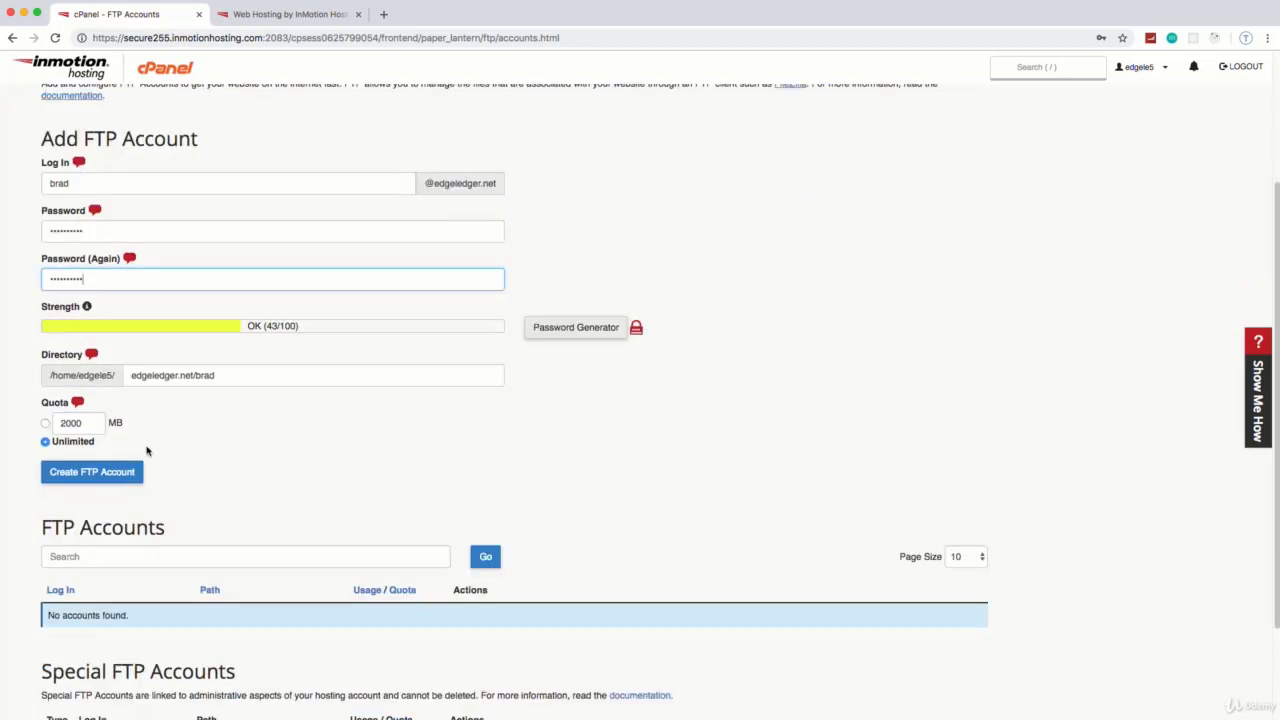
pyautogui.scroll(-1, 120, 400)
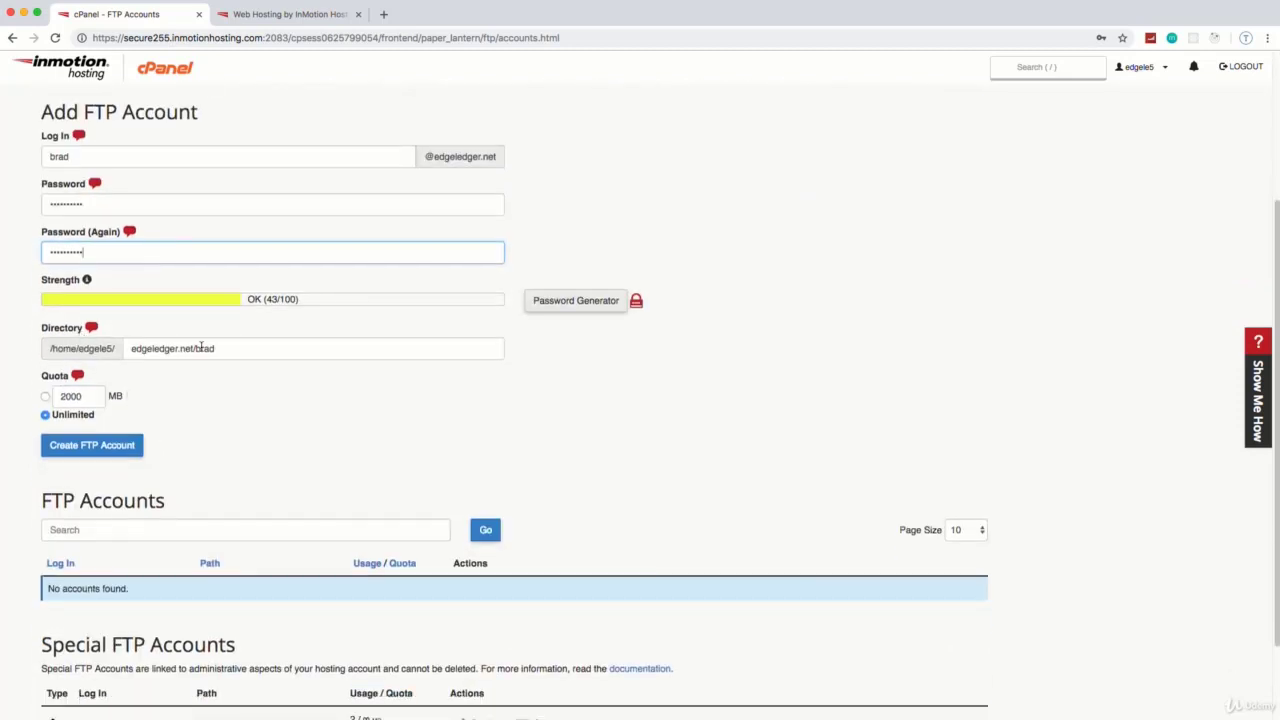
pyautogui.click(236, 349)
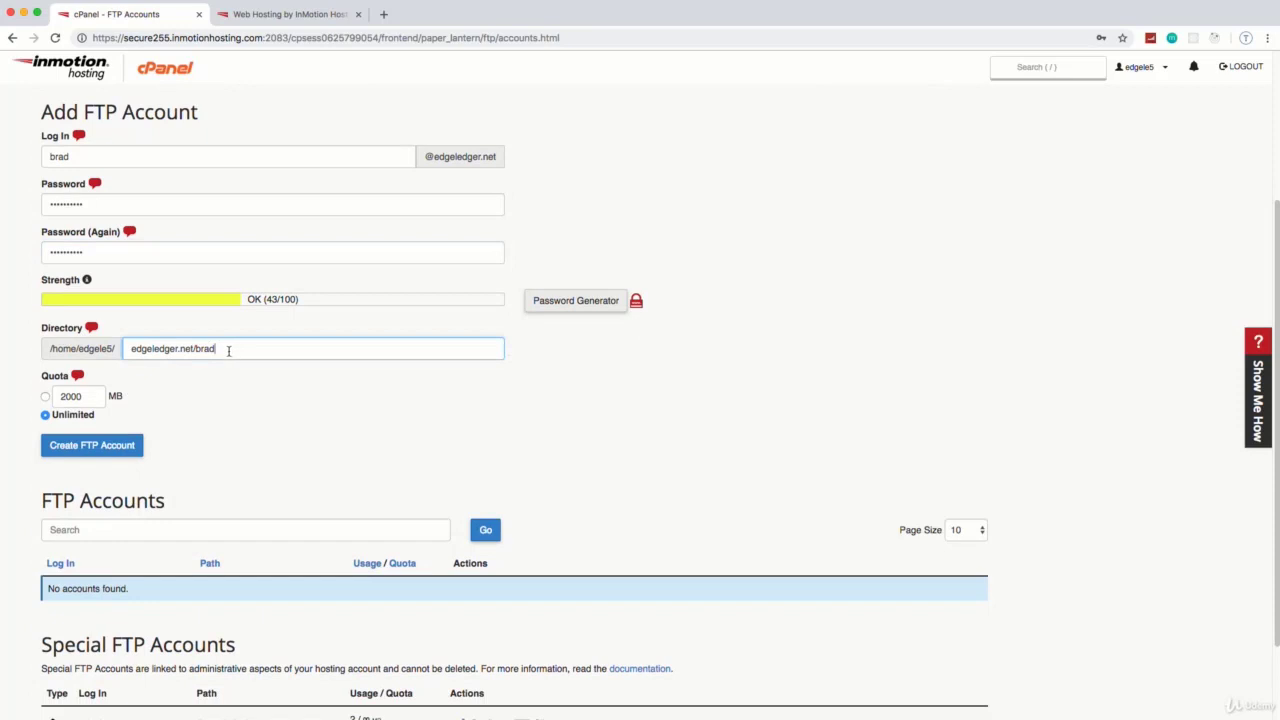
pyautogui.moveTo(228, 350); pyautogui.dragTo(194, 348)
# Step: Empty the Directory field of the Add FTP Account form
pyautogui.click(238, 348)
pyautogui.click(266, 15)
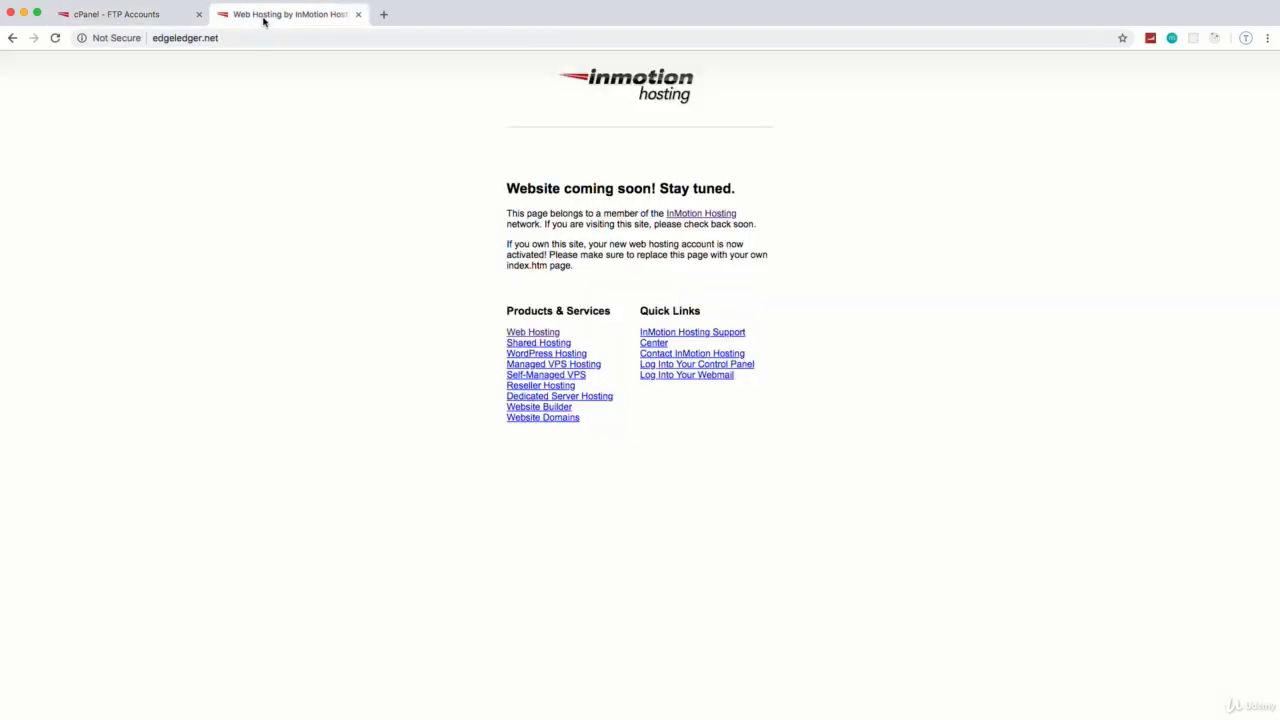
pyautogui.click(115, 14)
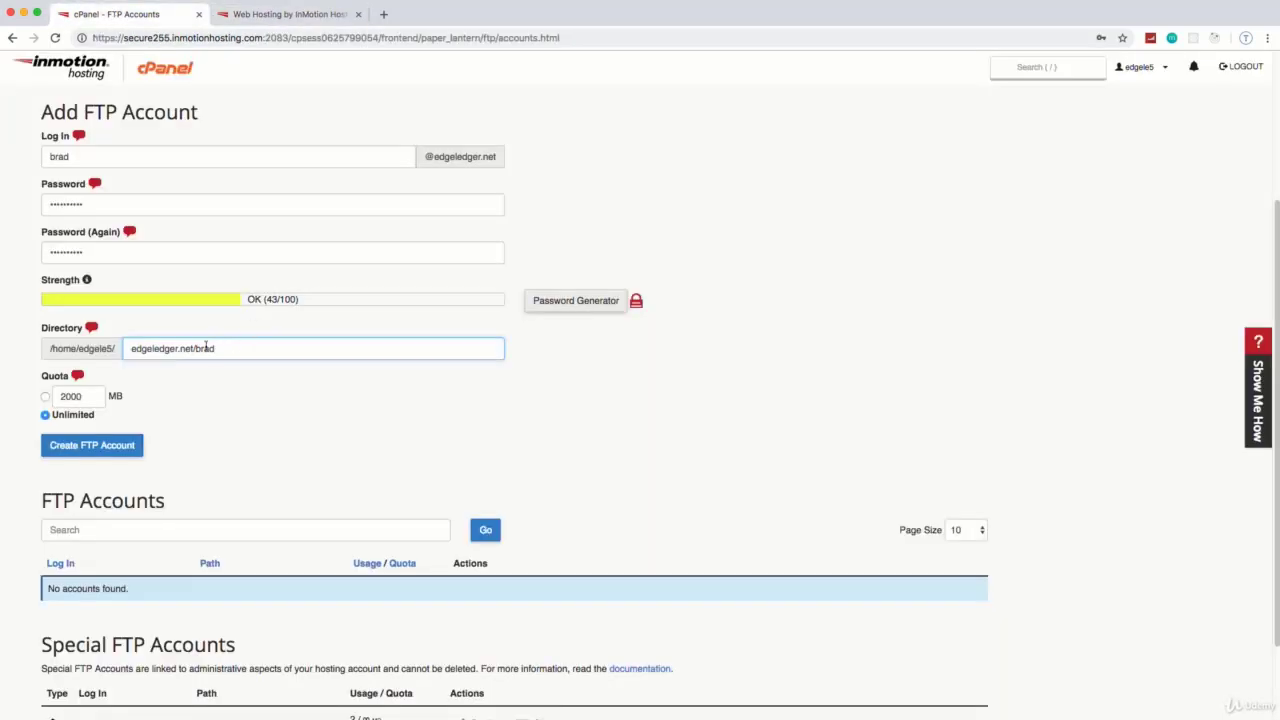
pyautogui.moveTo(215, 348); pyautogui.dragTo(113, 343)
pyautogui.press('BackSpace')
pyautogui.click(399, 408)
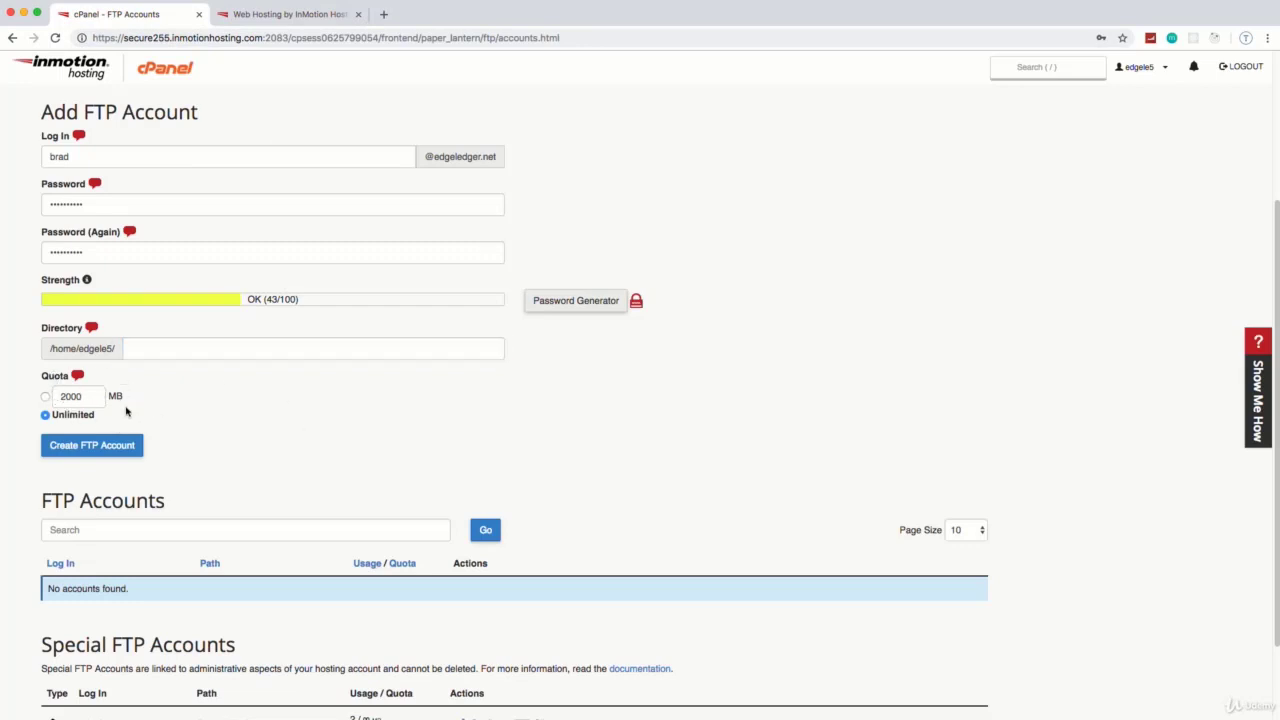
# Step: Create the FTP account with unlimited quota, then start a new Chrome tab
pyautogui.click(88, 452)
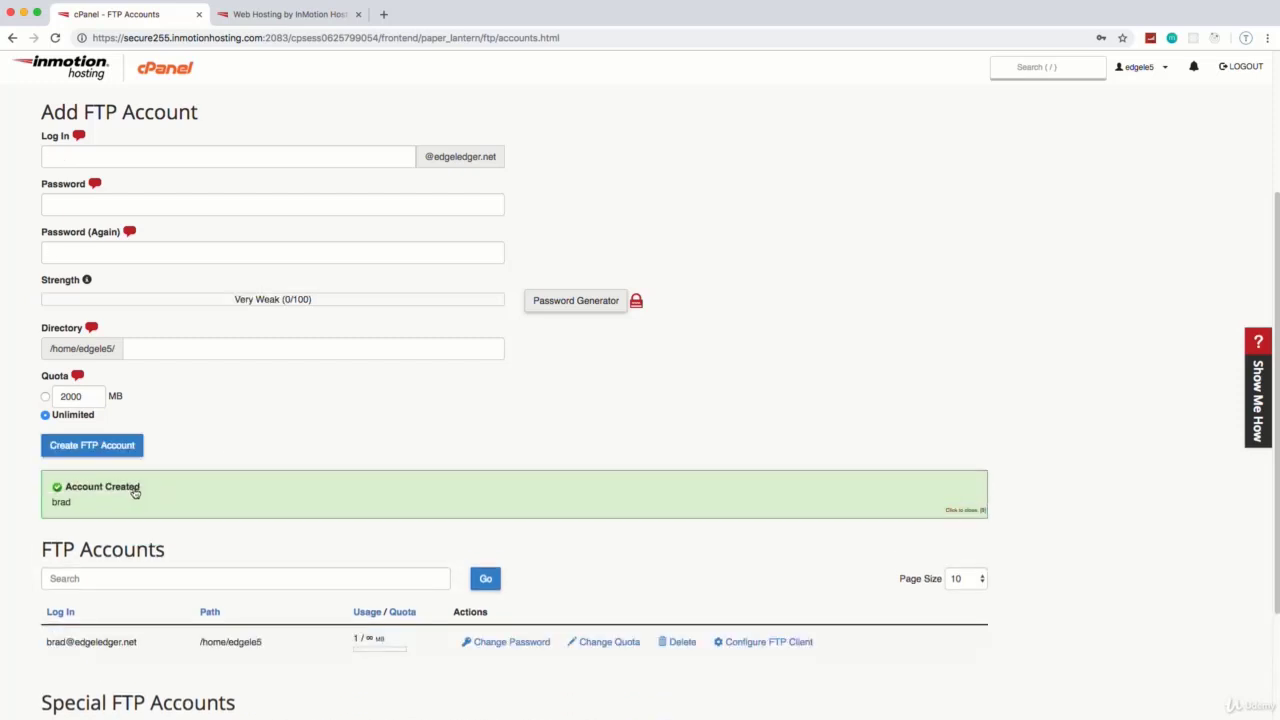
pyautogui.scroll(-3, 180, 486)
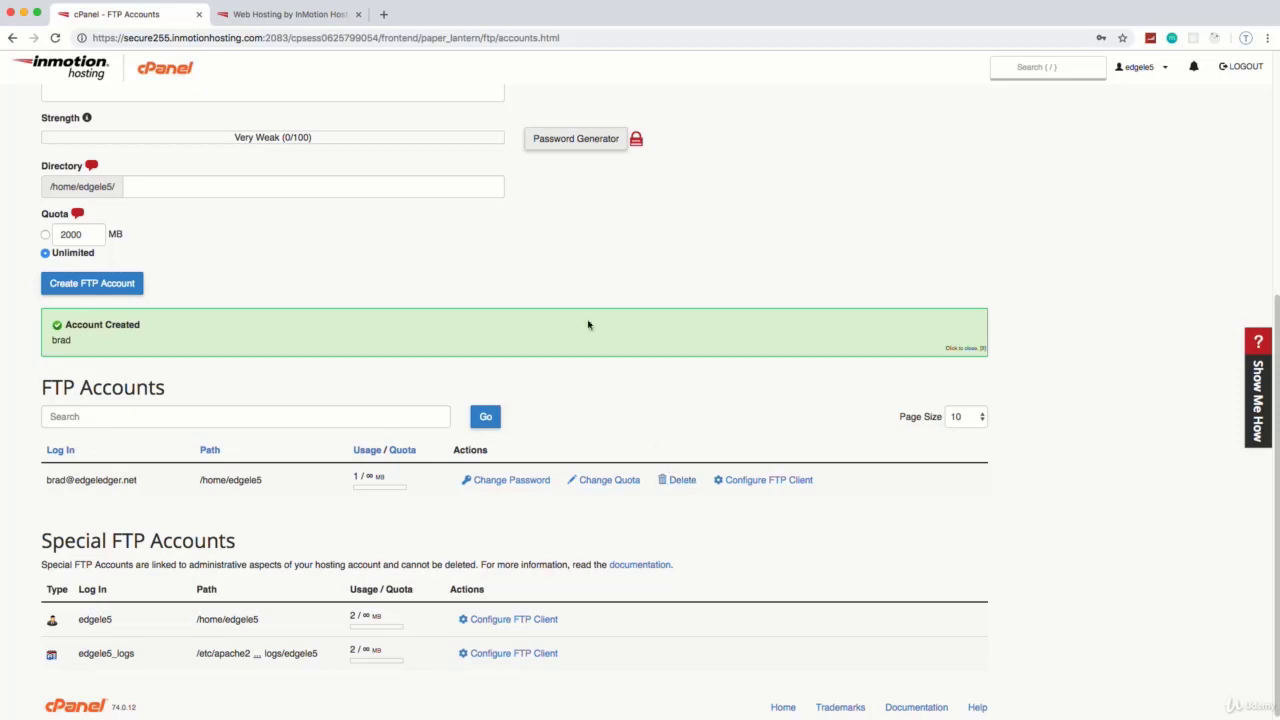
pyautogui.click(386, 15)
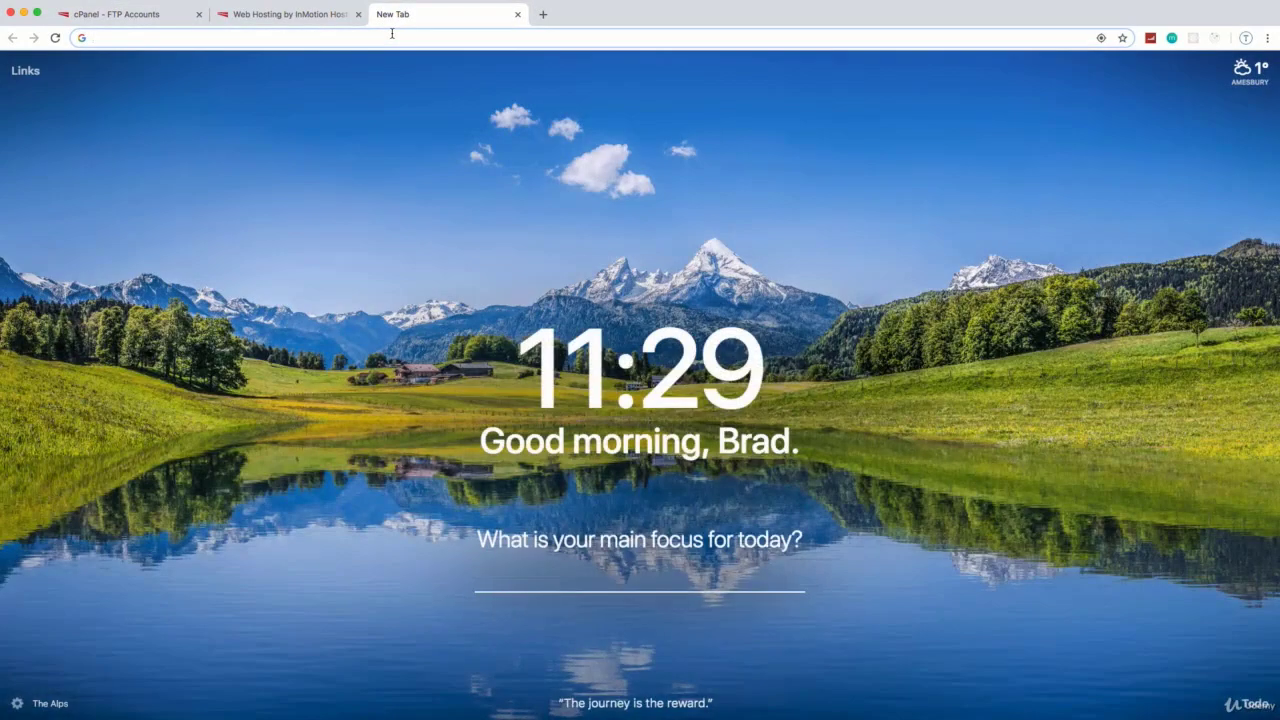
# Step: Search 'filezilla', reach the FileZilla Client download page on filezilla-project.org, then close that tab
pyautogui.write('filezilla')
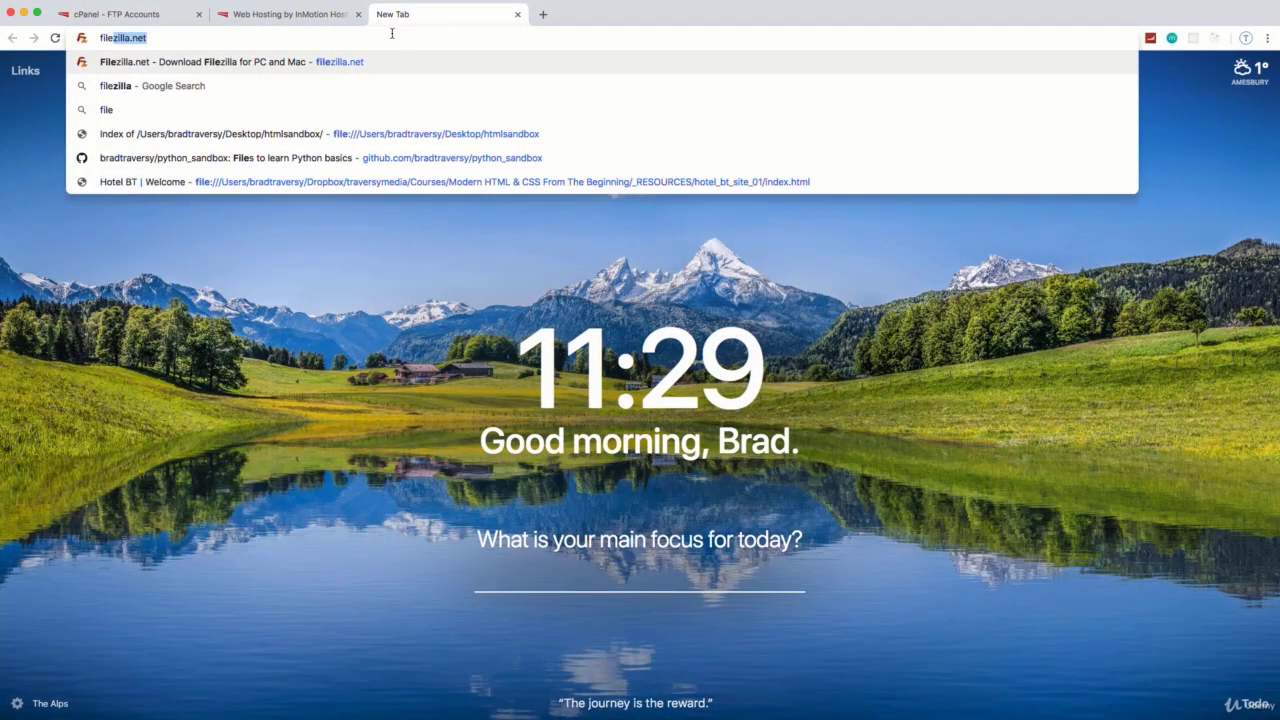
pyautogui.press('Delete')
pyautogui.press('Return')
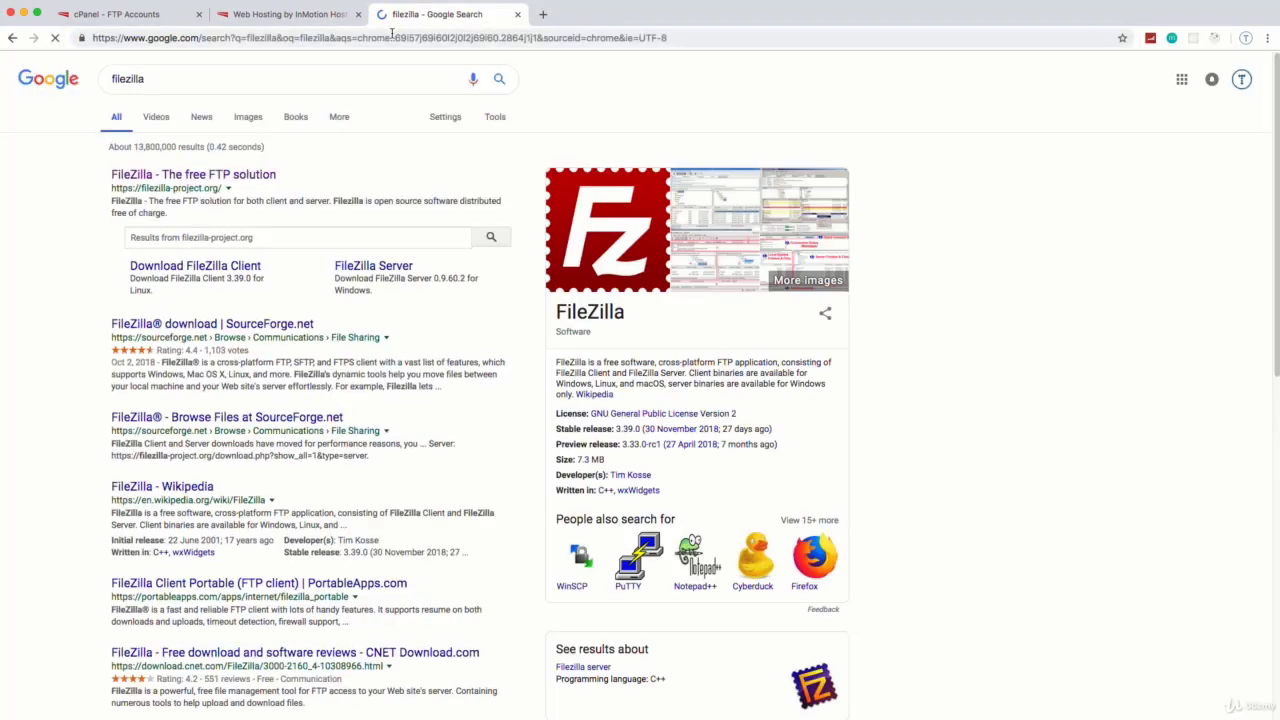
pyautogui.click(160, 178)
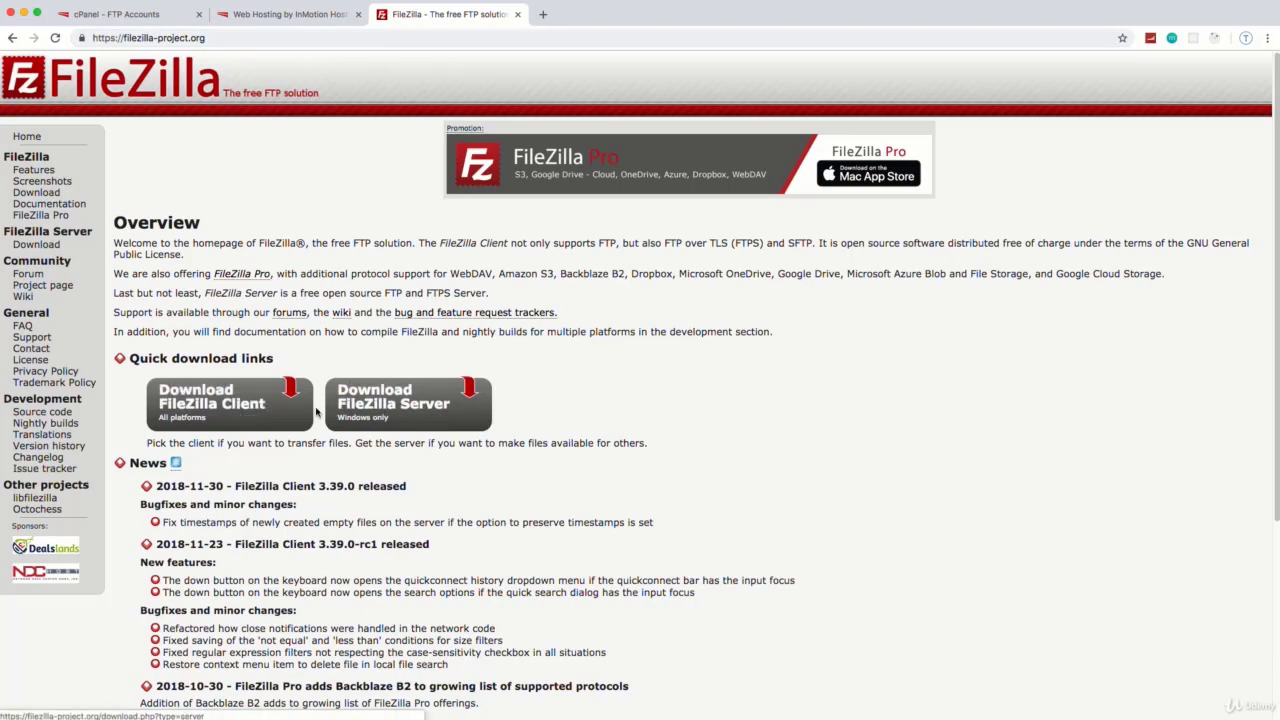
pyautogui.click(211, 401)
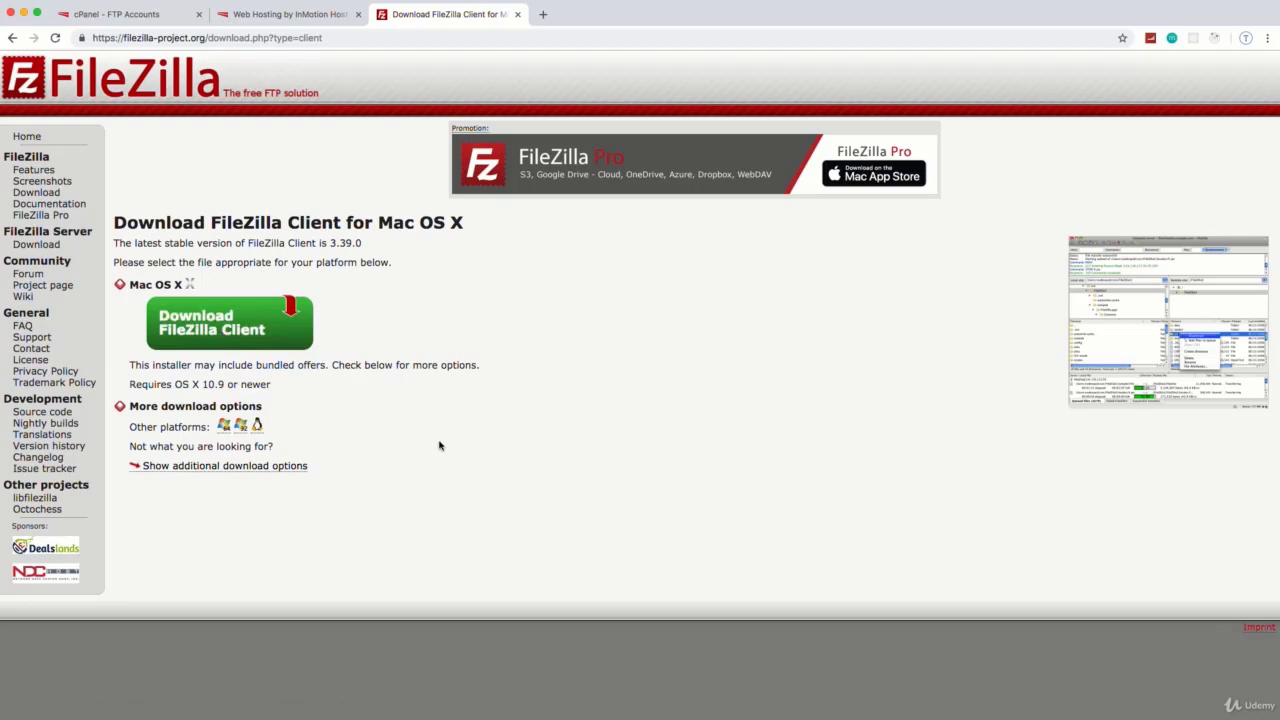
pyautogui.click(517, 15)
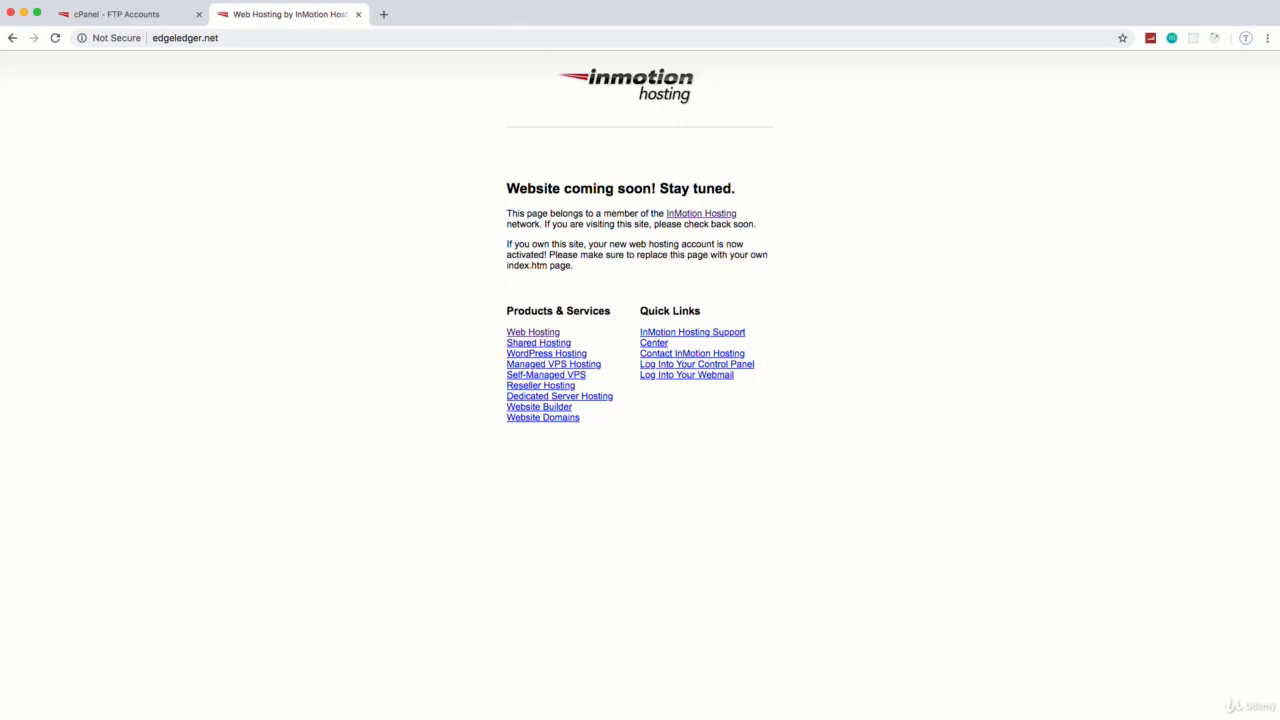
# Step: Bring FileZilla forward, dismiss its update notice, and move its window to the left
pyautogui.press('super+Tab')
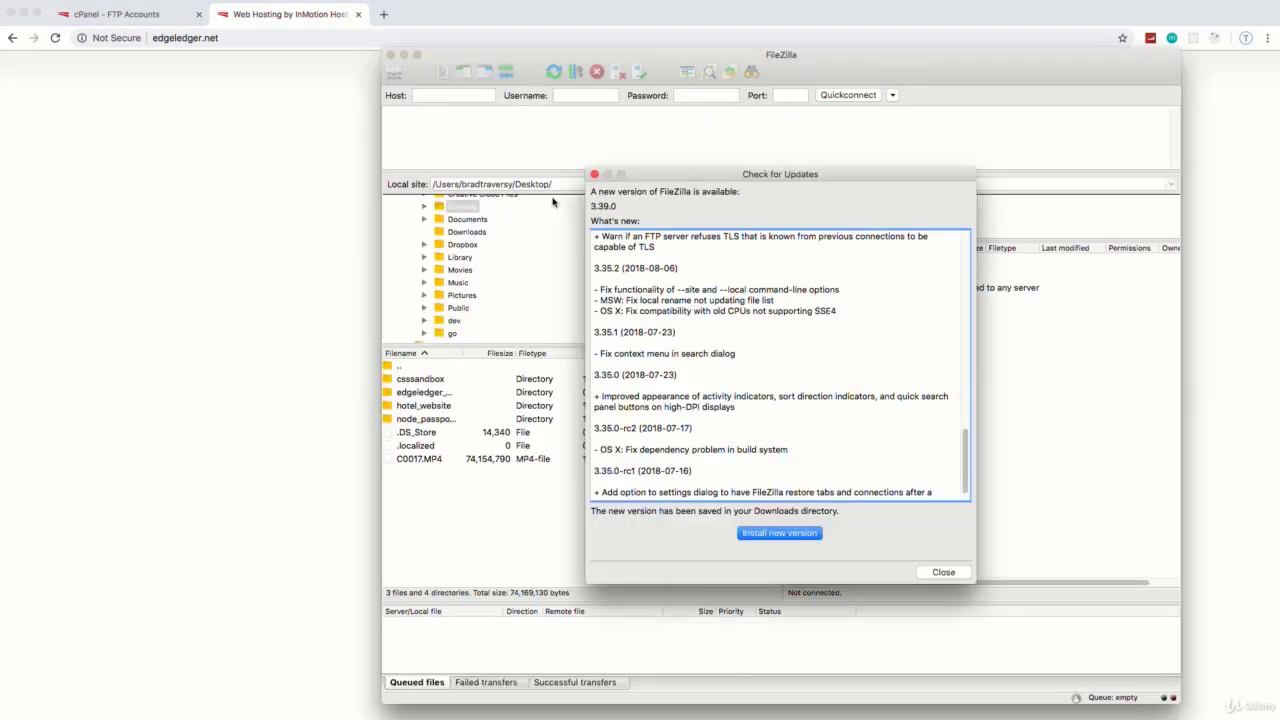
pyautogui.click(594, 174)
pyautogui.click(842, 44)
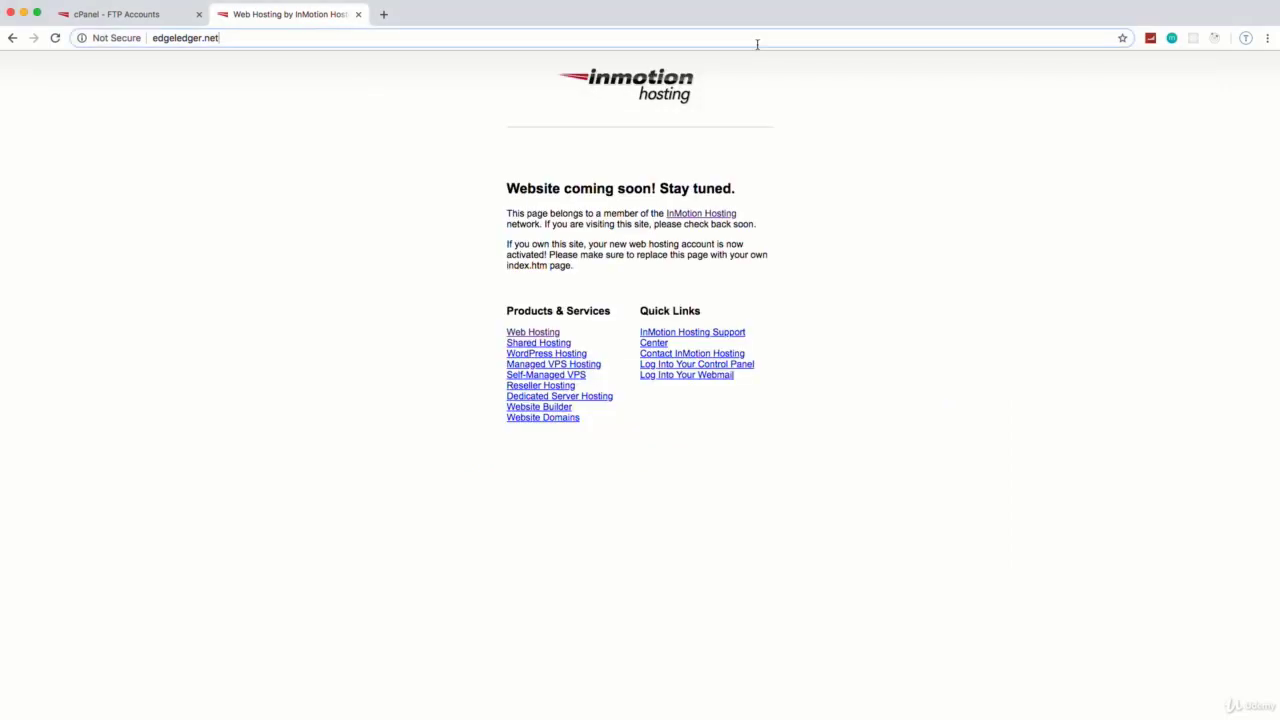
pyautogui.press('super+Tab')
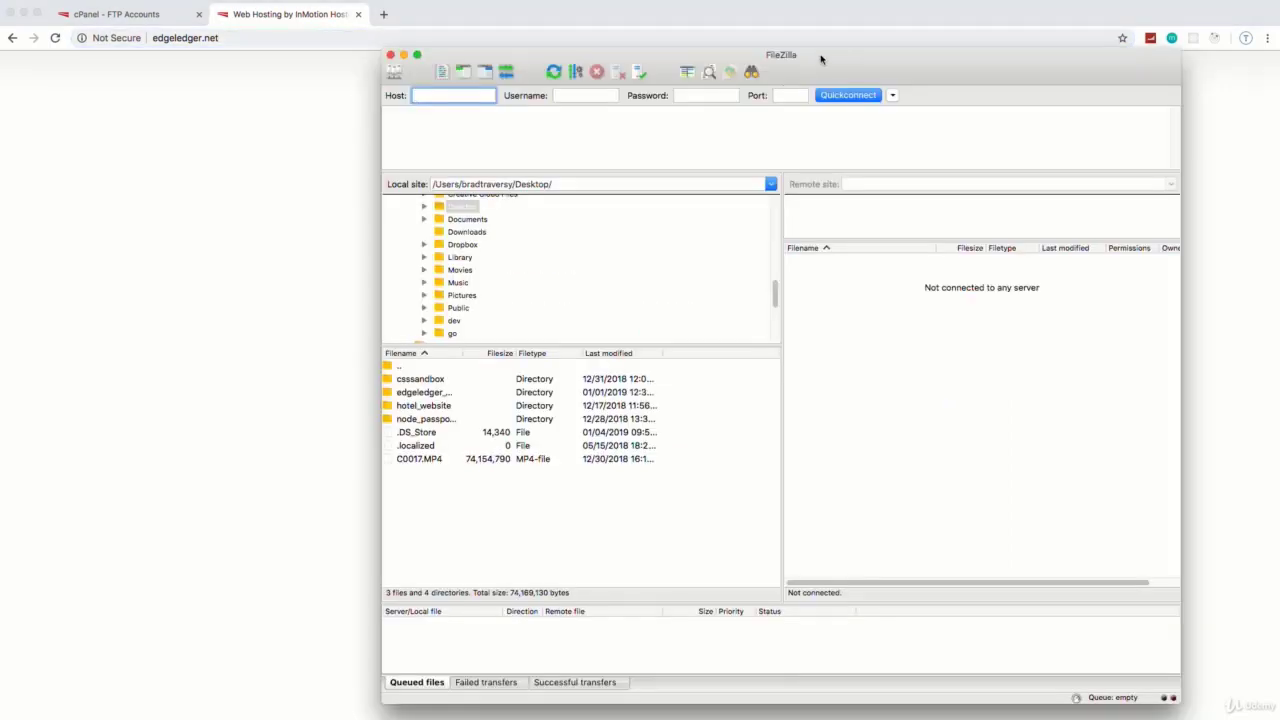
pyautogui.moveTo(820, 57); pyautogui.dragTo(483, 40)
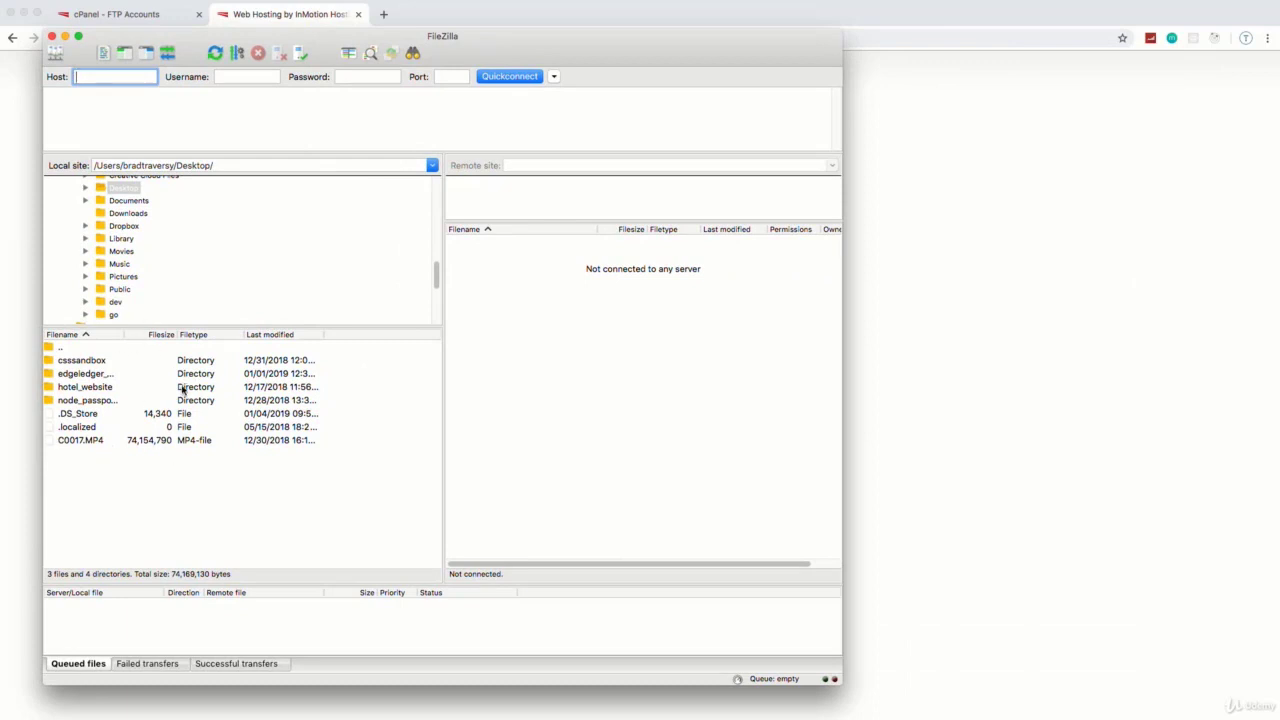
# Step: Open the Desktop's edgeledger_website folder in FileZilla's local pane
pyautogui.moveTo(214, 165); pyautogui.dragTo(177, 165)
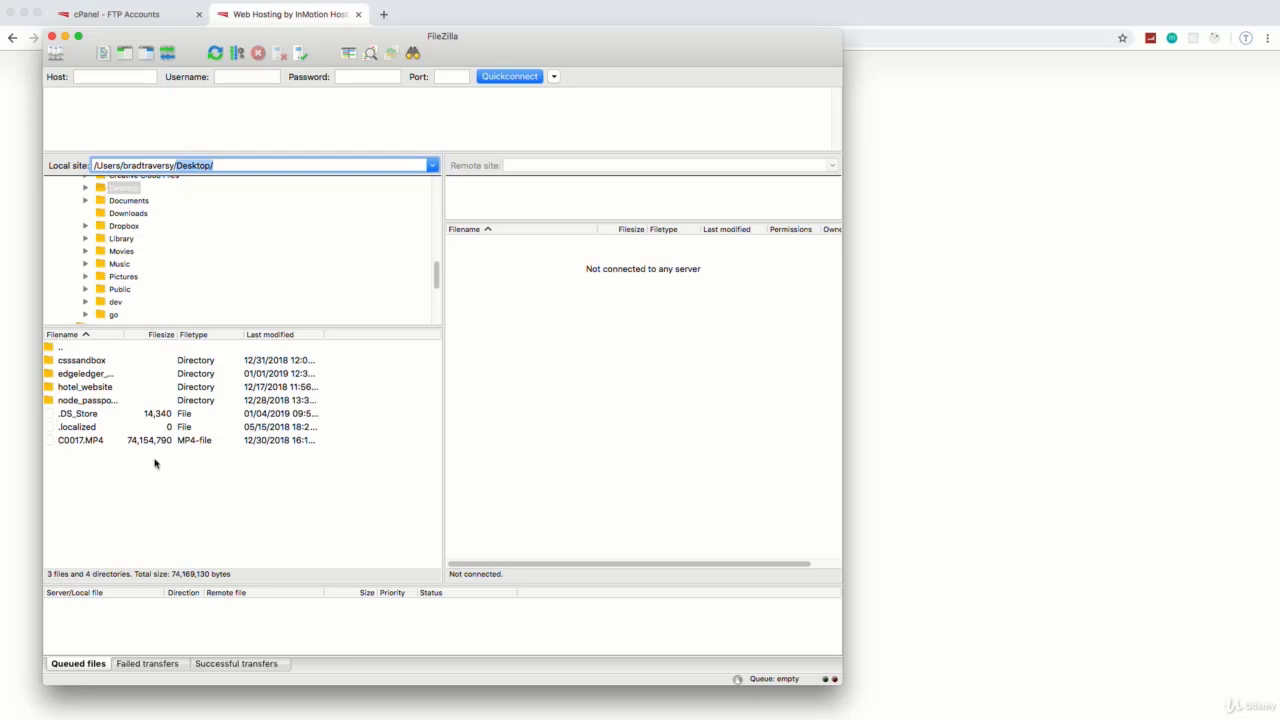
pyautogui.click(72, 376)
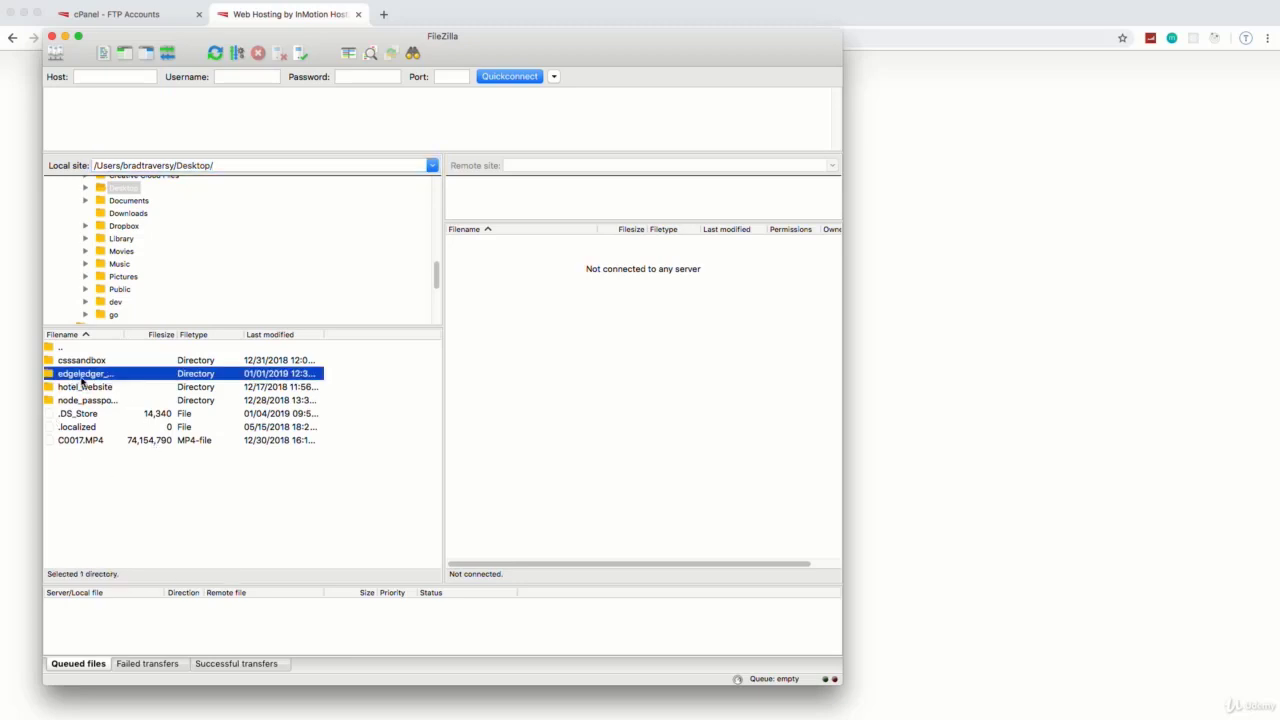
pyautogui.doubleClick(78, 375)
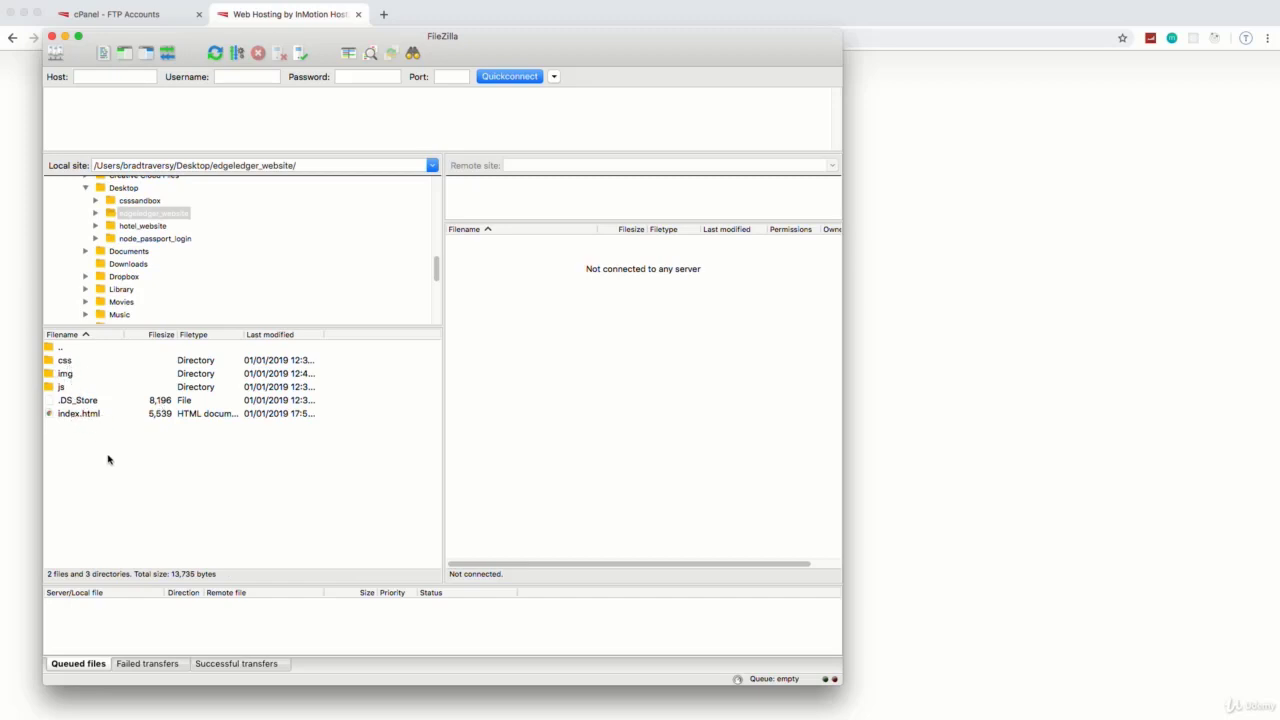
pyautogui.click(72, 400)
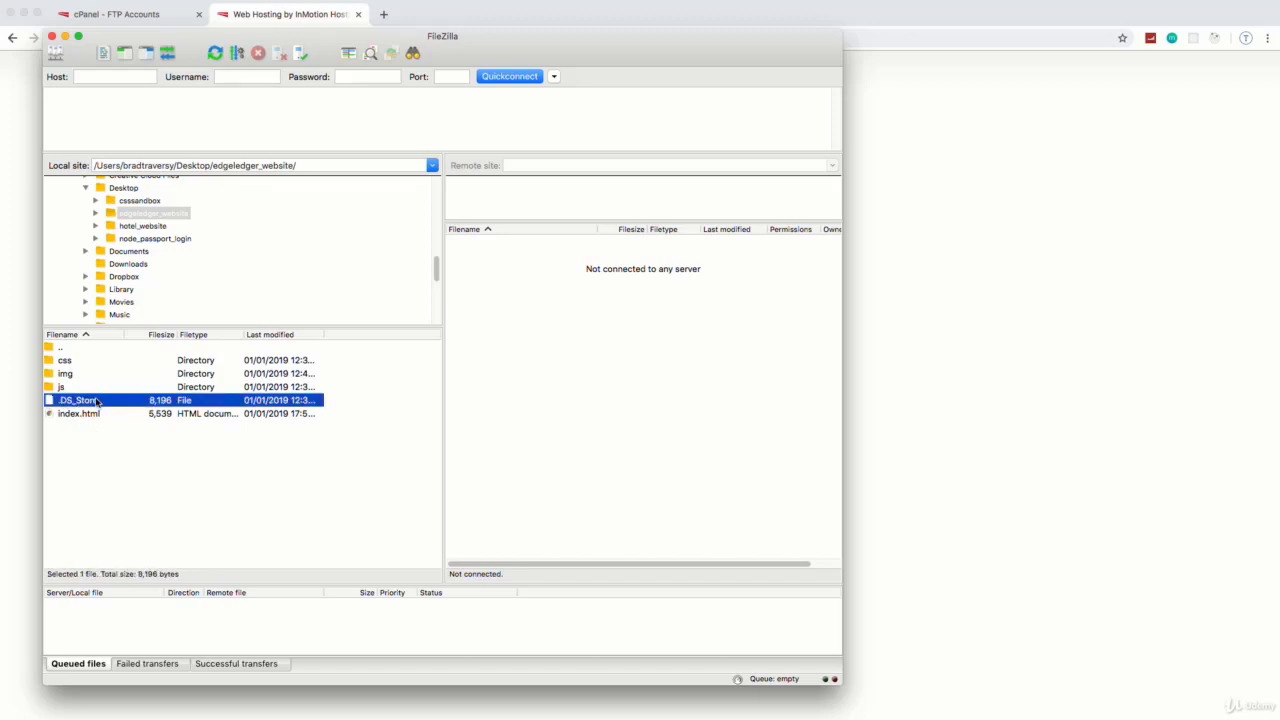
pyautogui.click(155, 474)
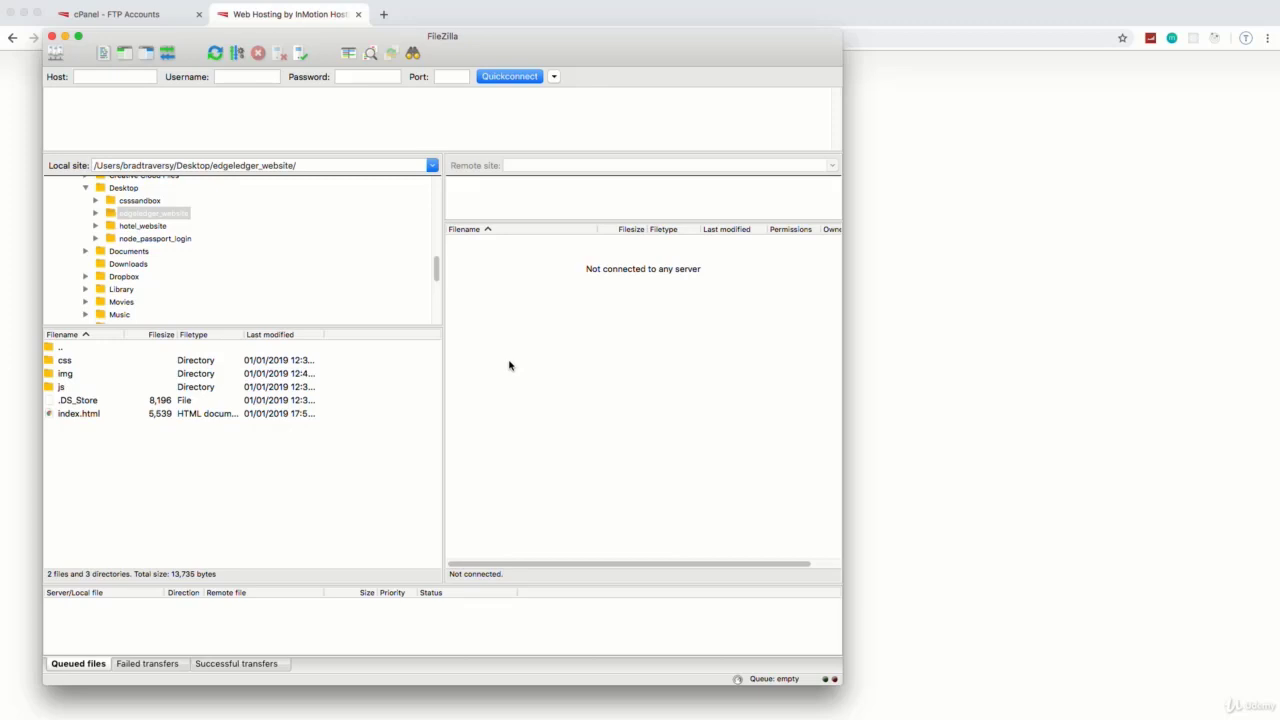
# Step: Quickconnect to host edgeledger.net on port 21 using the FTP account's username and password
pyautogui.click(104, 75)
pyautogui.write('edgee')
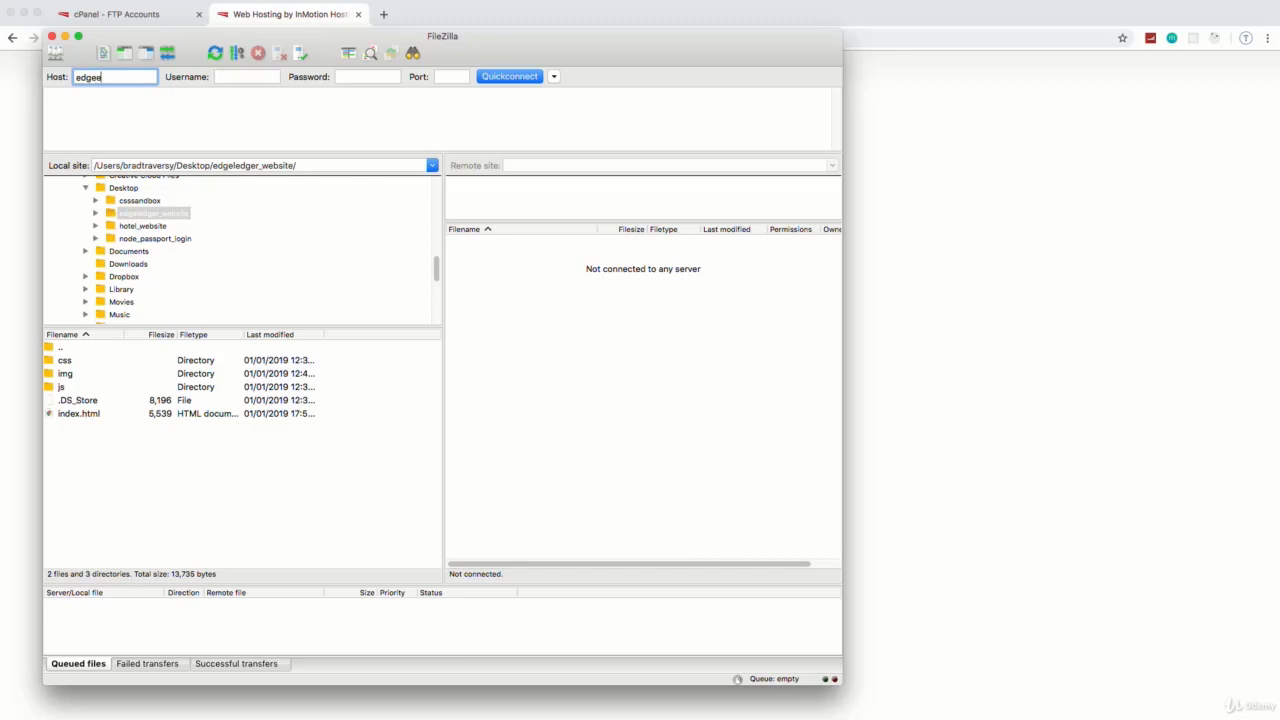
pyautogui.press('BackSpace')
pyautogui.press('BackSpace')
pyautogui.write('ledger.net')
pyautogui.click(235, 76)
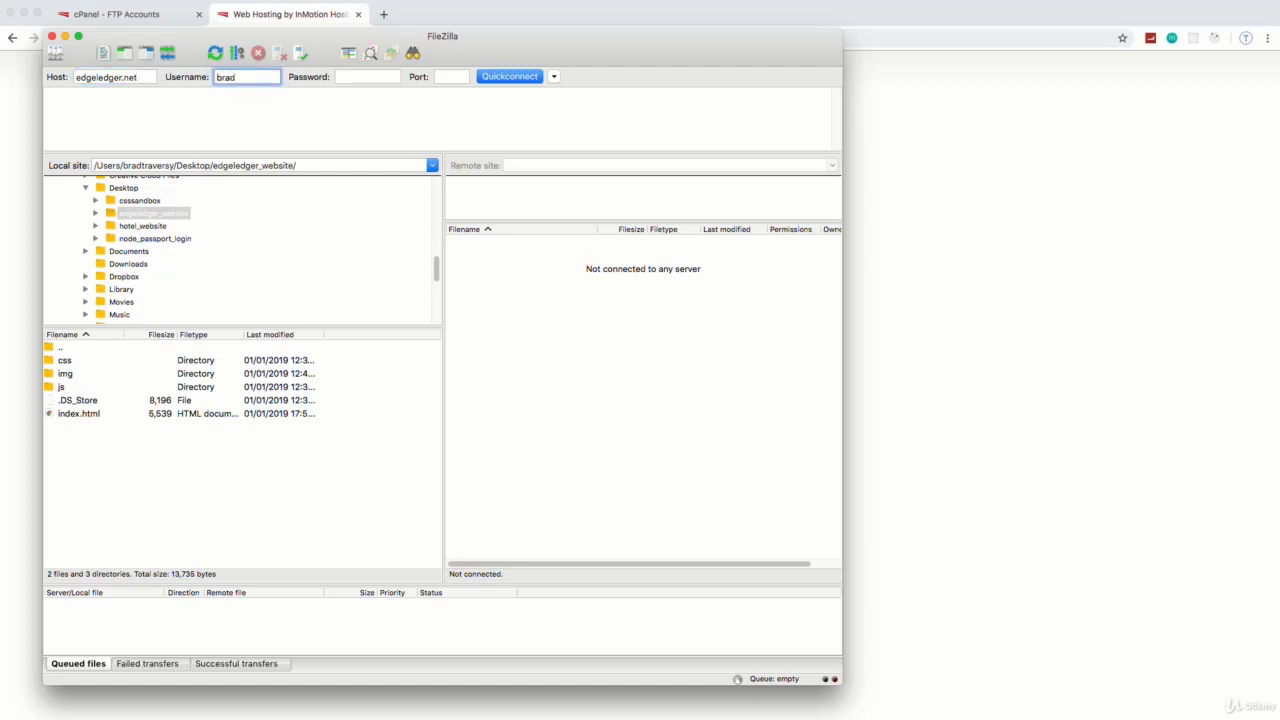
pyautogui.click(373, 79)
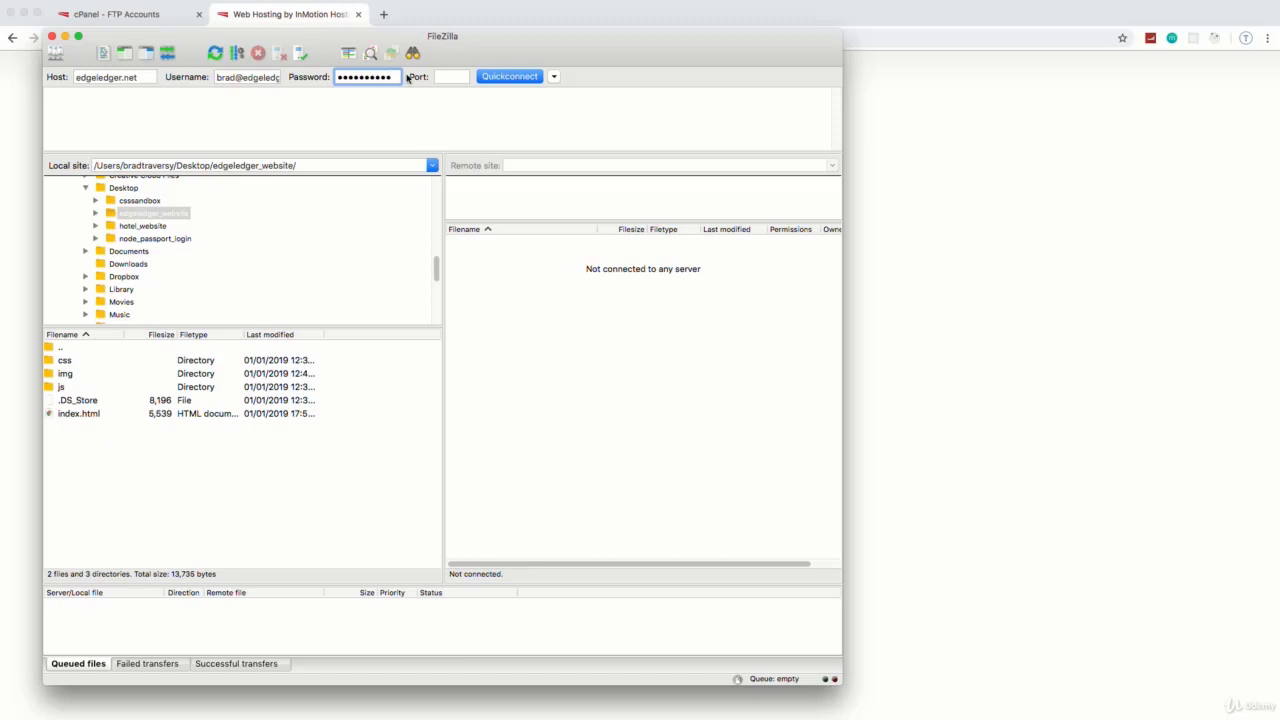
pyautogui.click(451, 78)
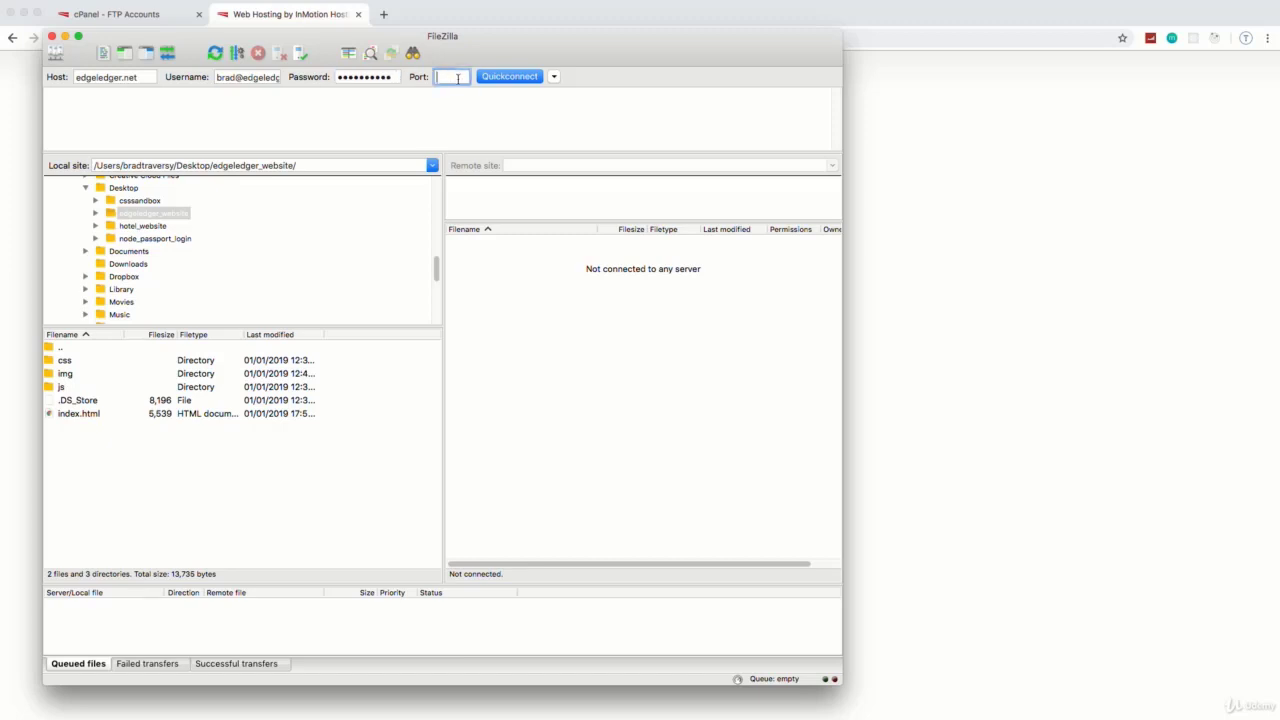
pyautogui.write('21')
pyautogui.click(510, 77)
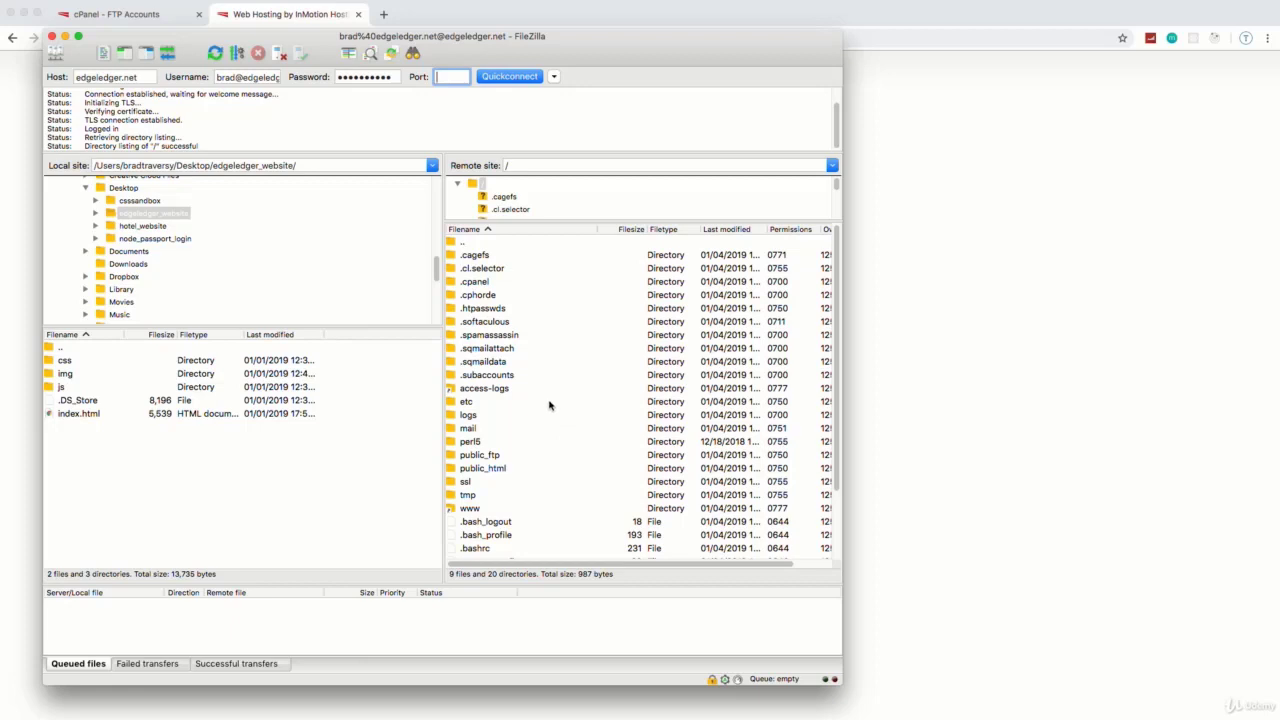
# Step: Delete the six placeholder files from 404.shtml through under_construction.html in public_html, then reload edgeledger.net in Chrome
pyautogui.click(482, 470)
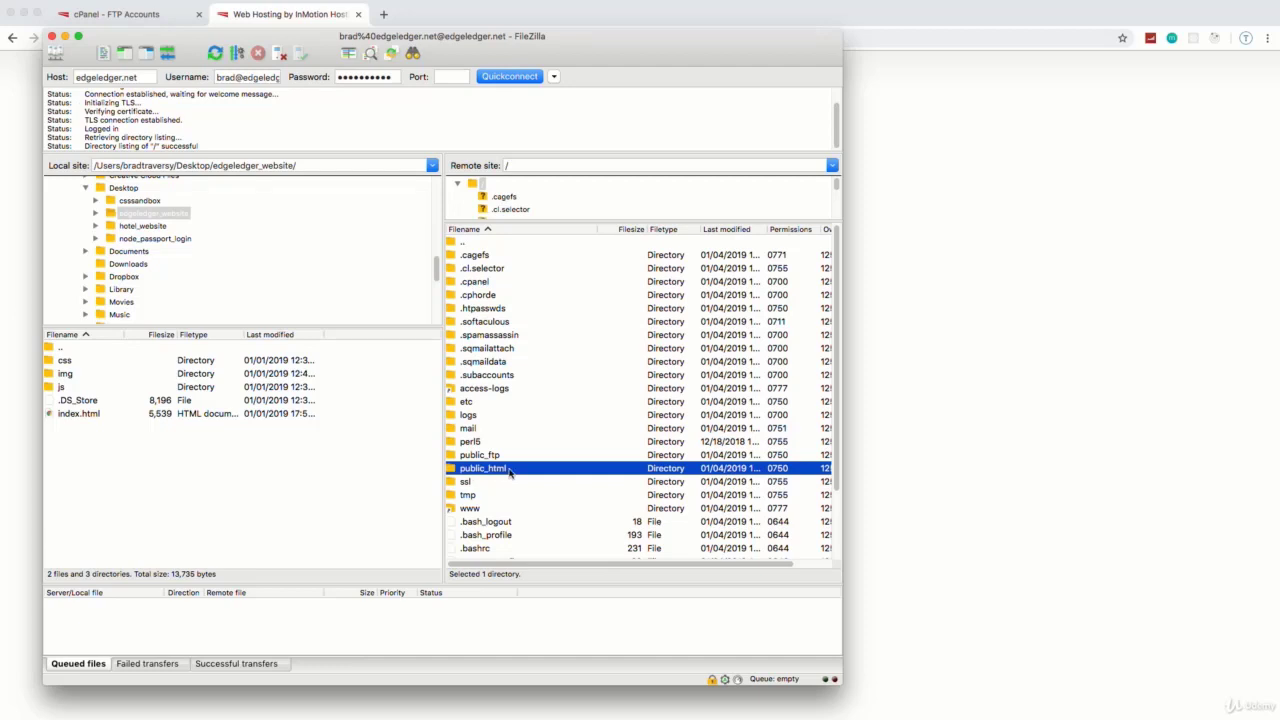
pyautogui.doubleClick(510, 474)
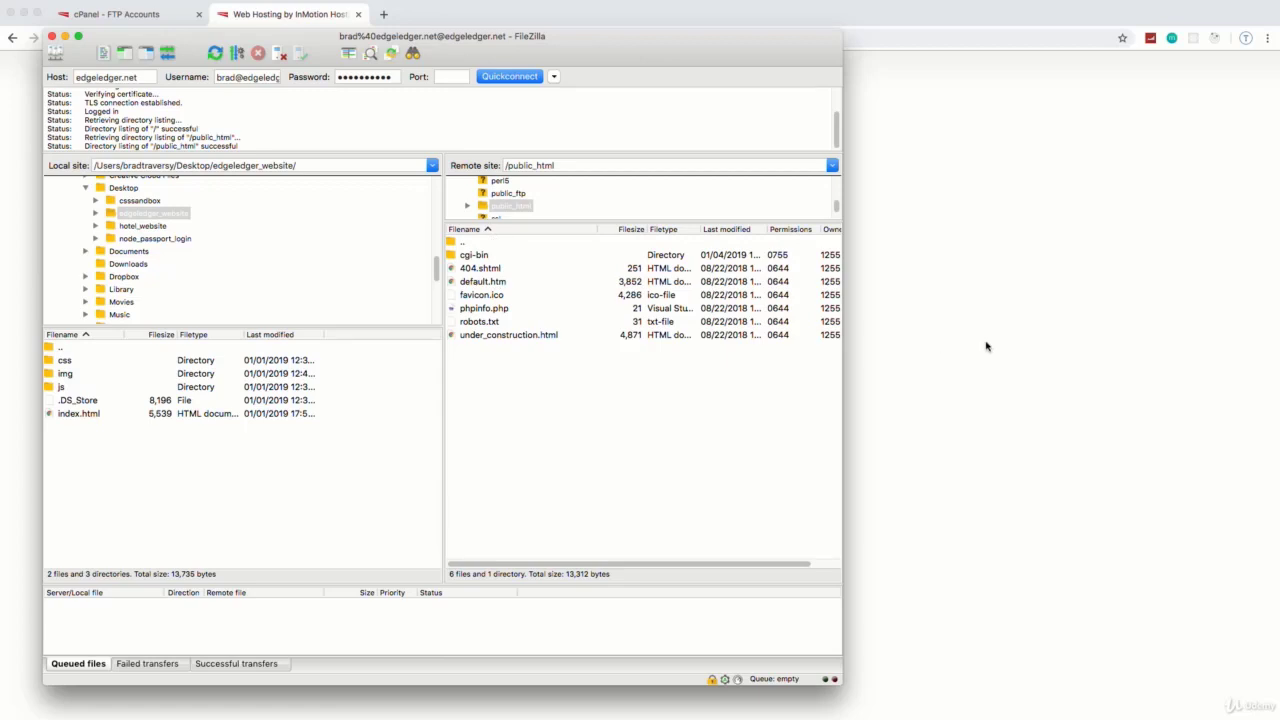
pyautogui.click(482, 272)
pyautogui.keyDown('shift'); pyautogui.click(506, 340); pyautogui.keyUp('shift')
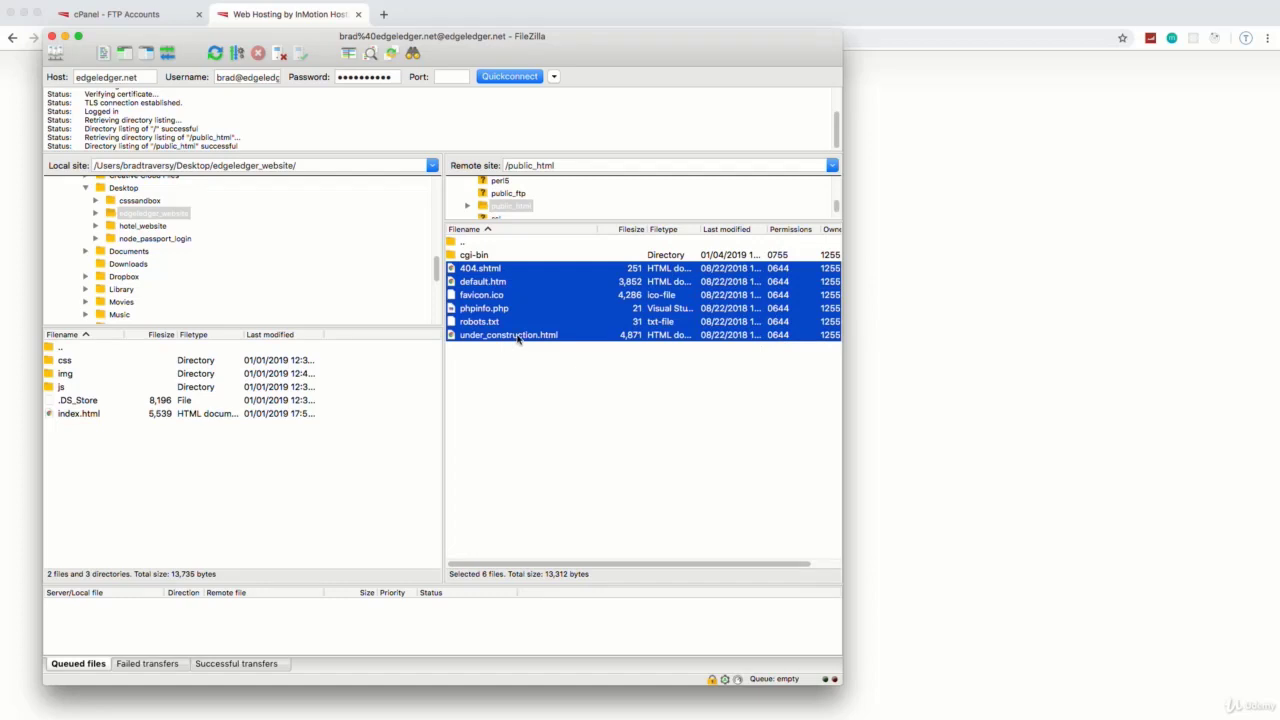
pyautogui.rightClick(510, 334)
pyautogui.click(574, 440)
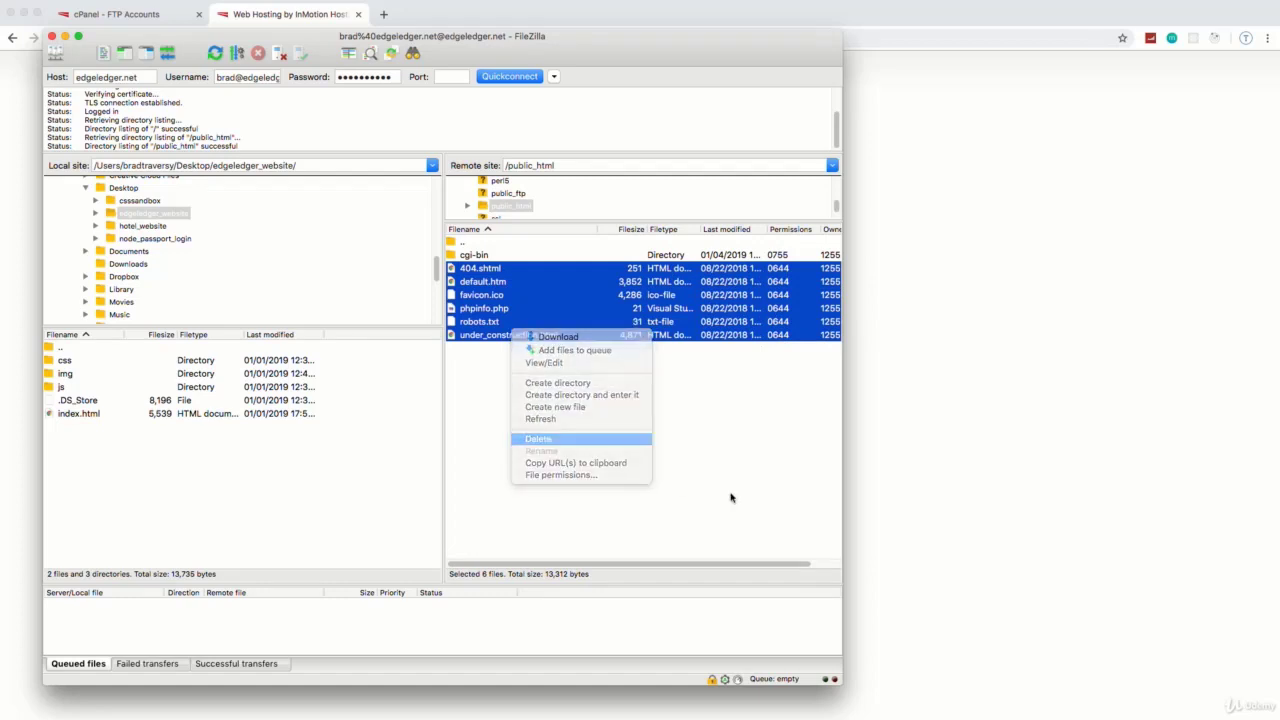
pyautogui.click(1126, 175)
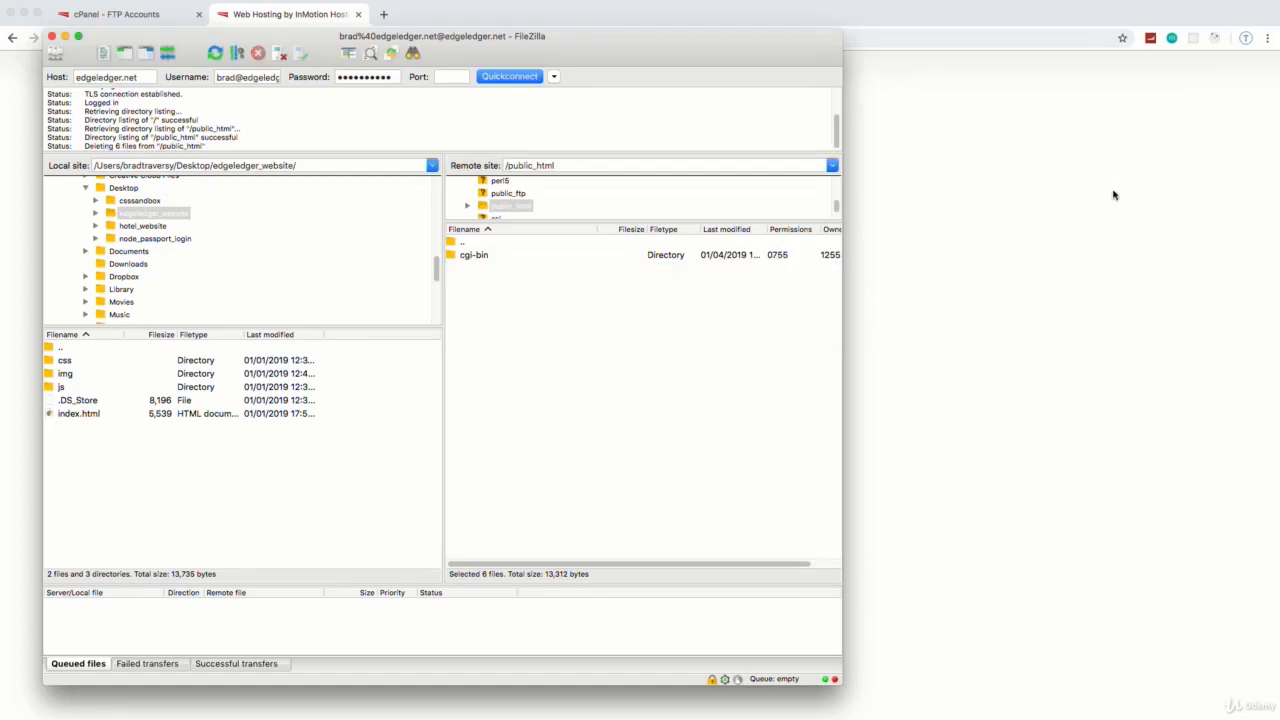
pyautogui.click(457, 14)
pyautogui.click(55, 38)
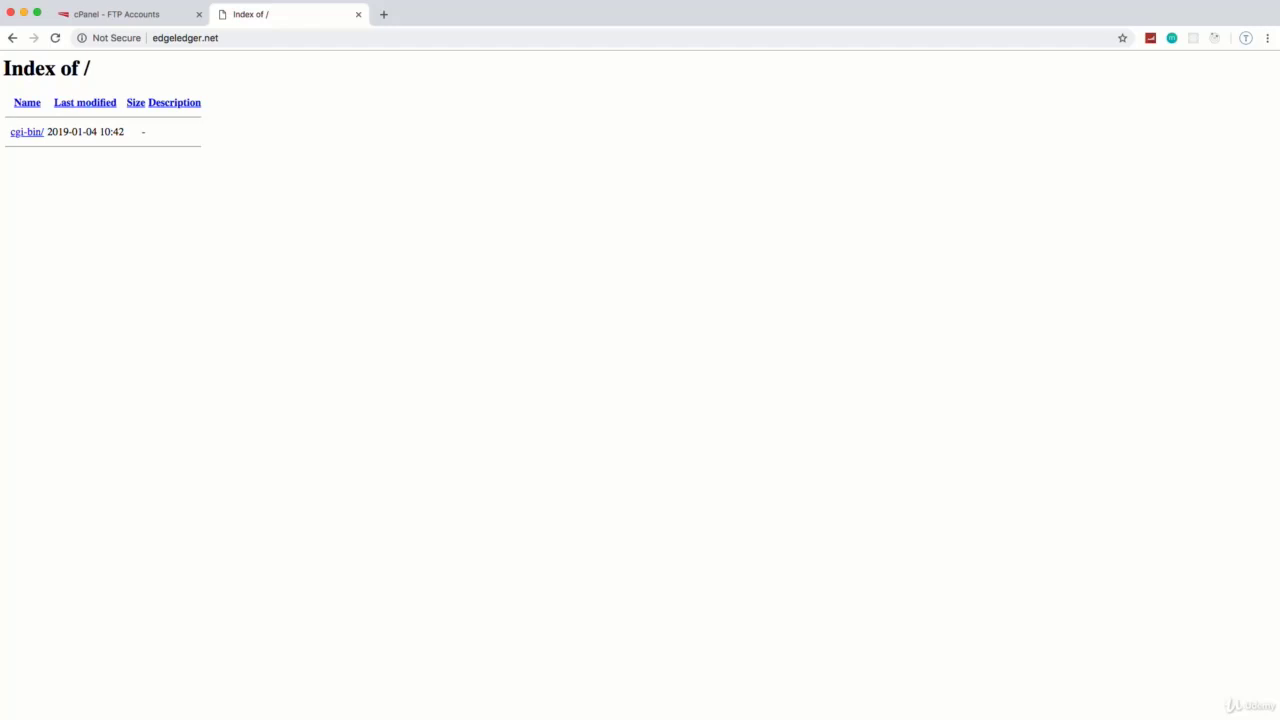
# Step: Return to FileZilla and select the local css folder
pyautogui.press('super+Tab')
pyautogui.click(64, 362)
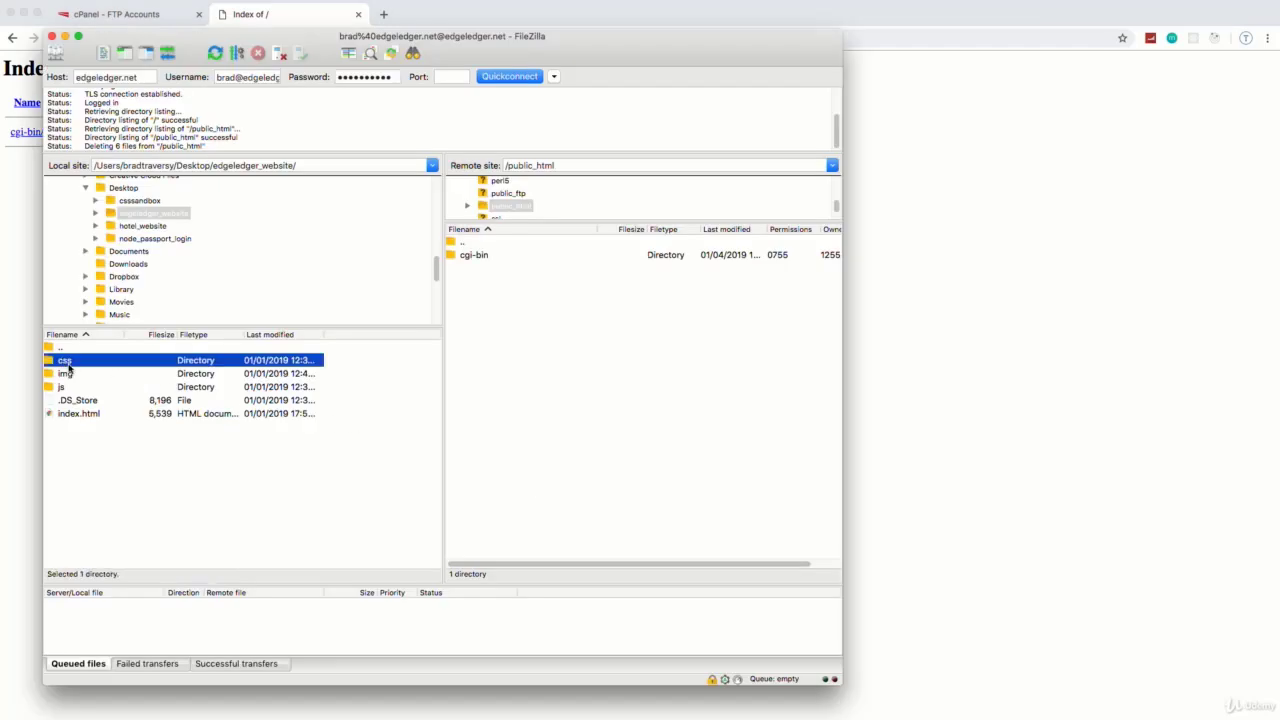
# Step: Drag css, img, js and index.html, without .DS_Store, into the remote public_html pane
pyautogui.keyDown('shift'); pyautogui.click(86, 412); pyautogui.keyUp('shift')
pyautogui.keyDown('super'); pyautogui.click(80, 403); pyautogui.keyUp('super')
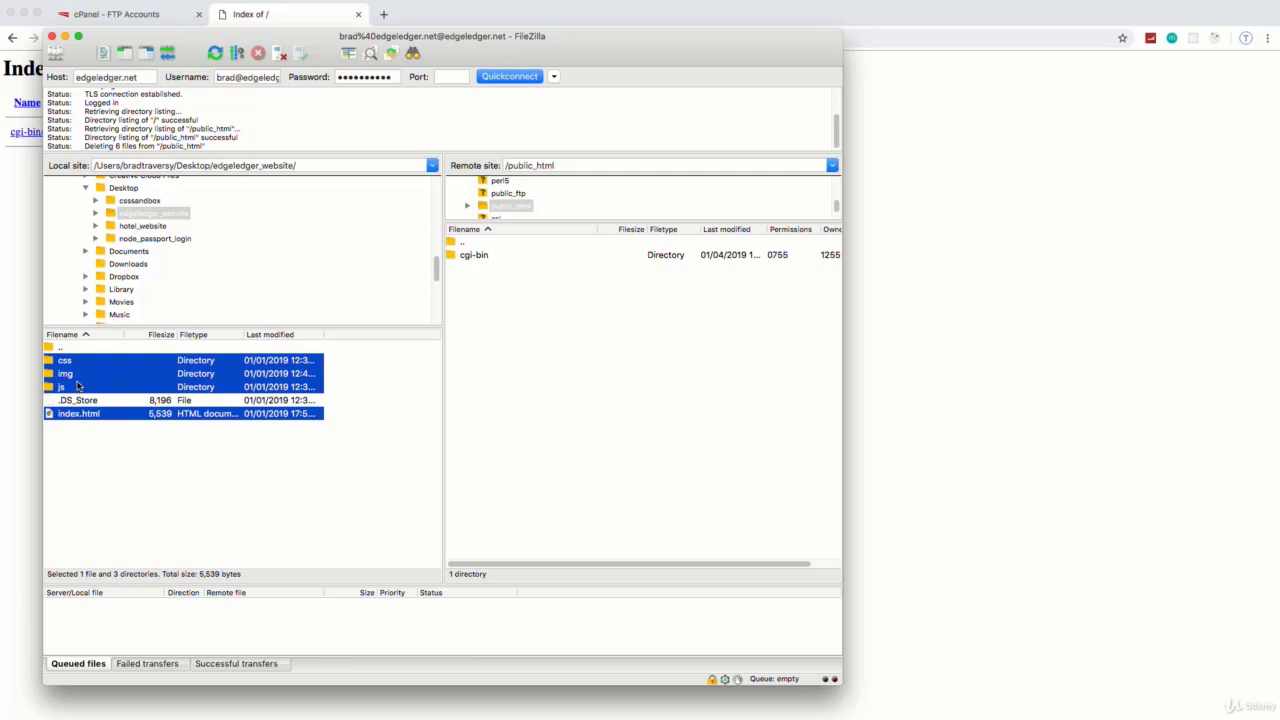
pyautogui.moveTo(77, 386); pyautogui.dragTo(534, 372)
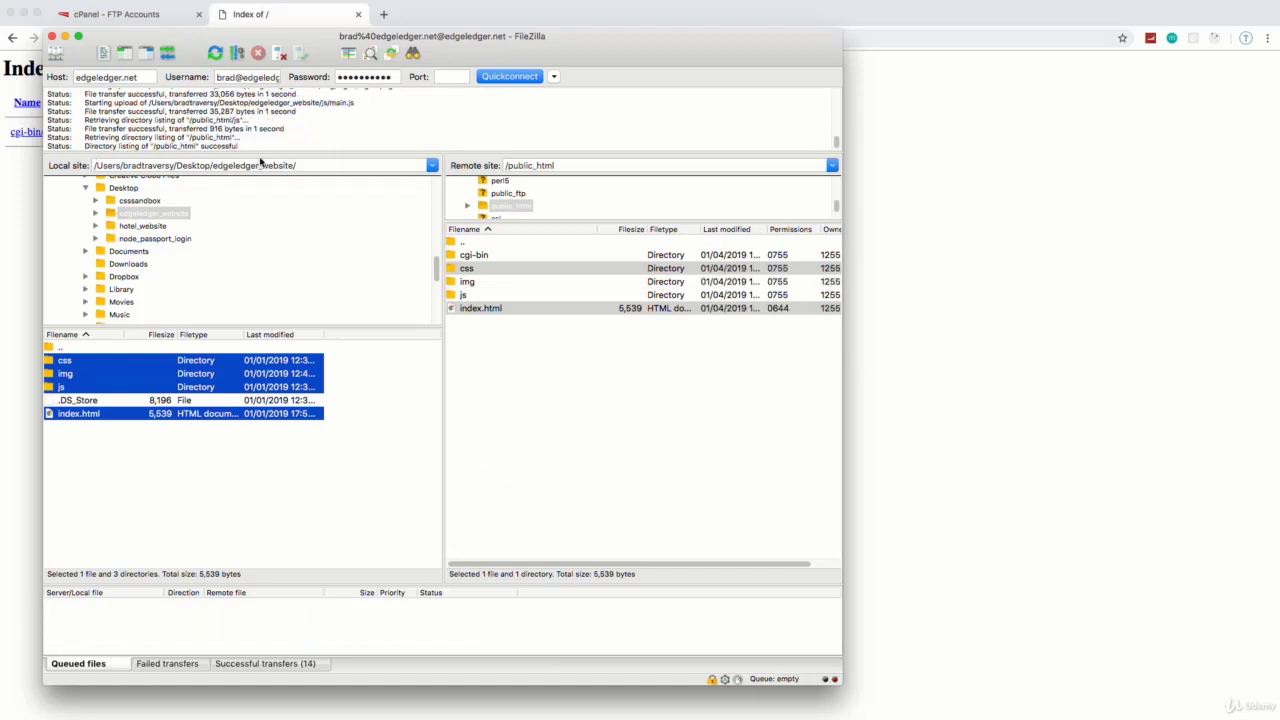
# Step: Reload edgeledger.net in Chrome and scroll through the uploaded 'The Sky Is The Limit' homepage
pyautogui.click(906, 380)
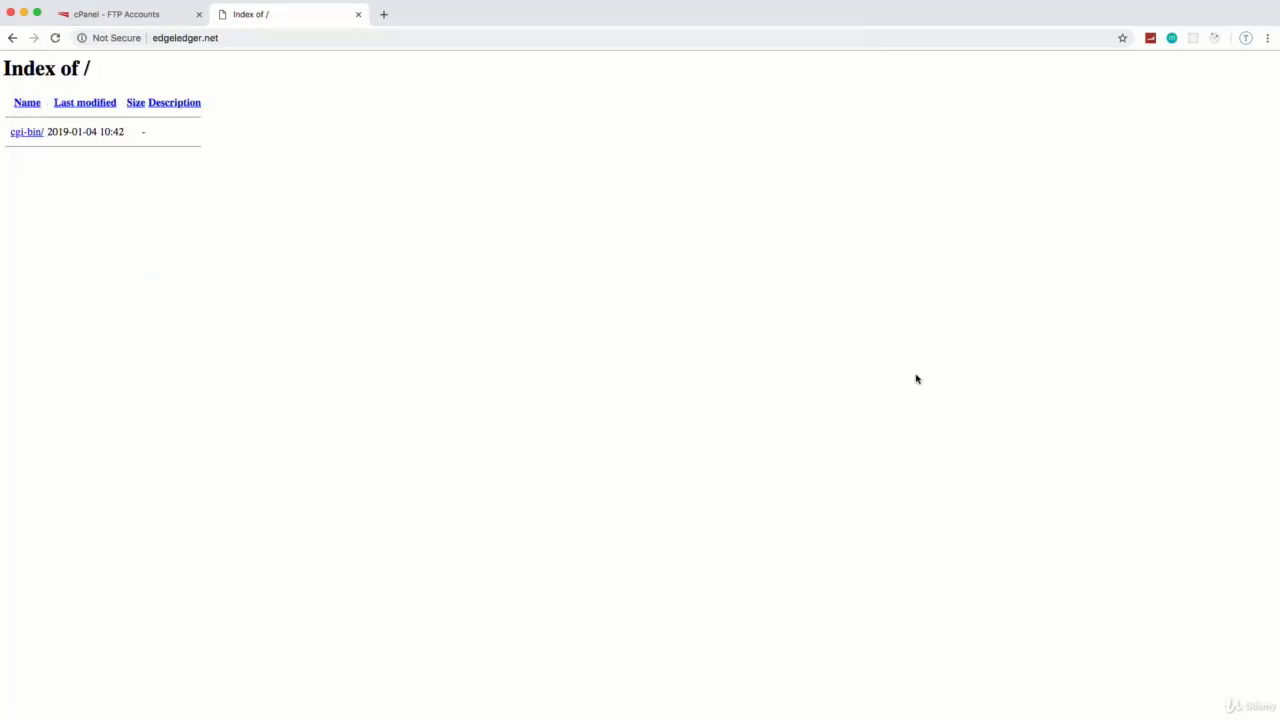
pyautogui.click(55, 38)
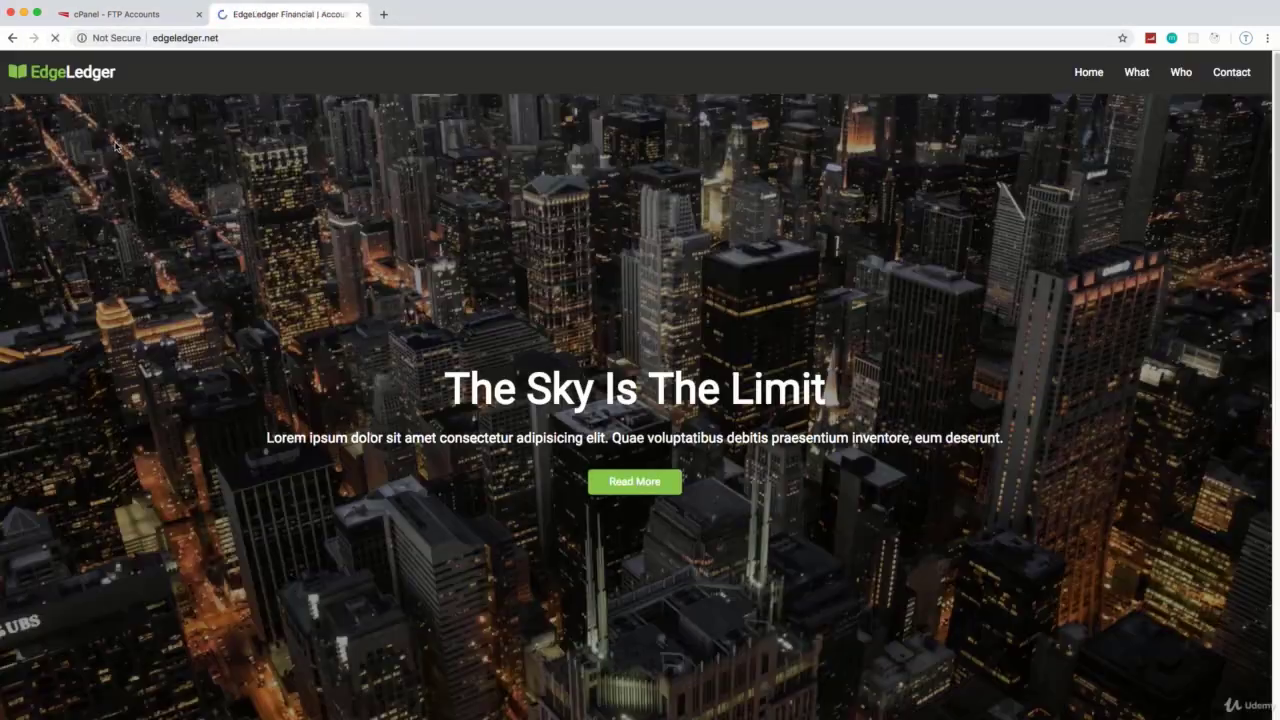
pyautogui.scroll(-4, 607, 362)
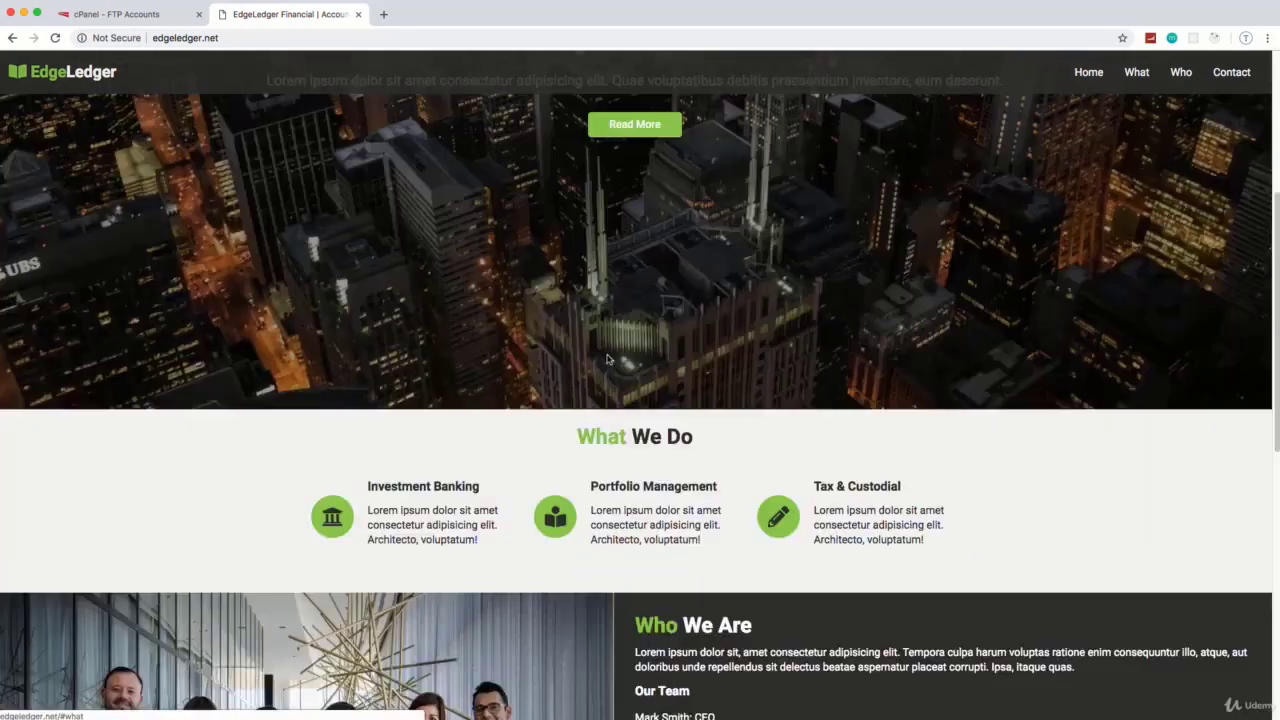
pyautogui.scroll(-6, 607, 360)
pyautogui.scroll(8, 609, 358)
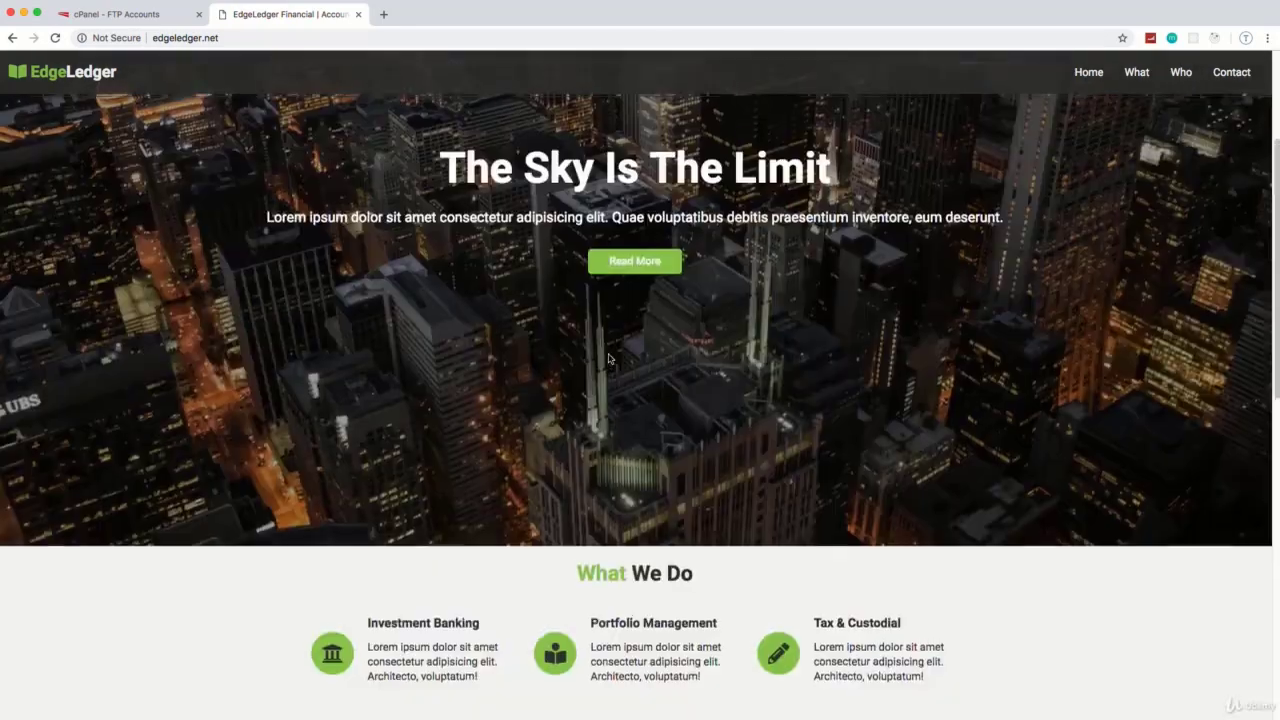
pyautogui.scroll(3, 609, 358)
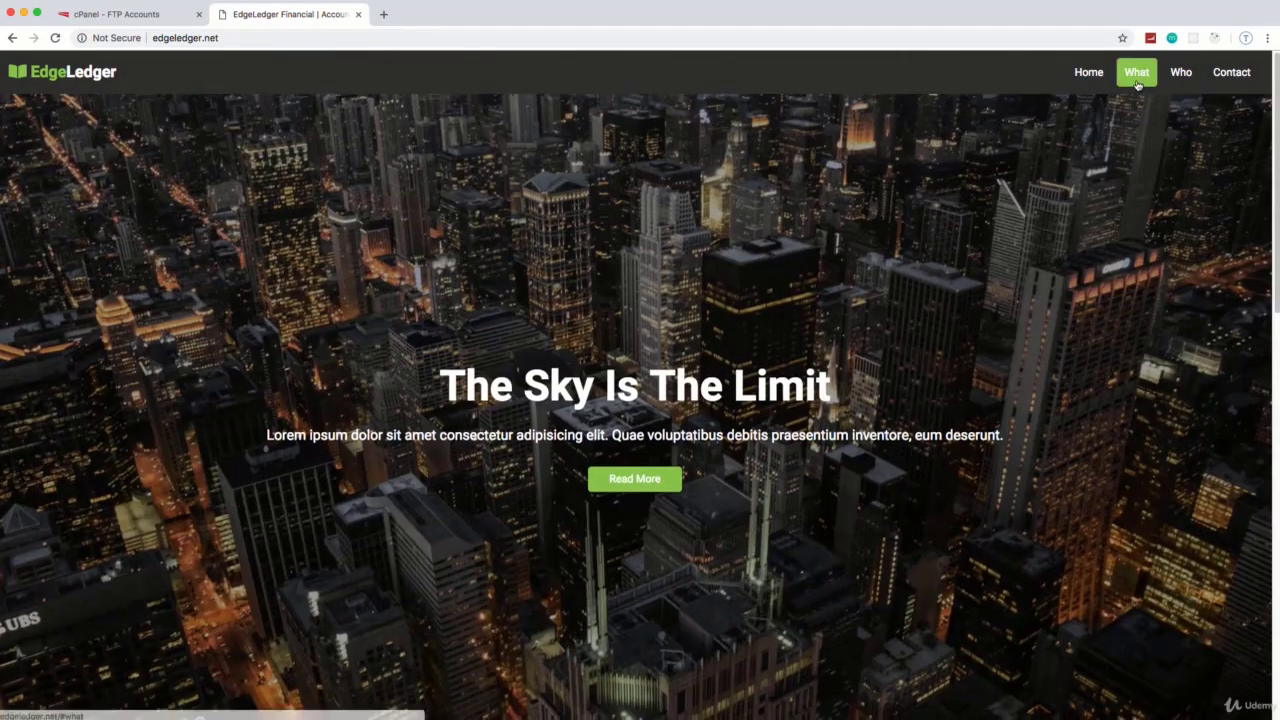
# Step: Check that the What We Do, Contact and Home navbar links jump to their sections
pyautogui.click(1137, 74)
pyautogui.click(1225, 74)
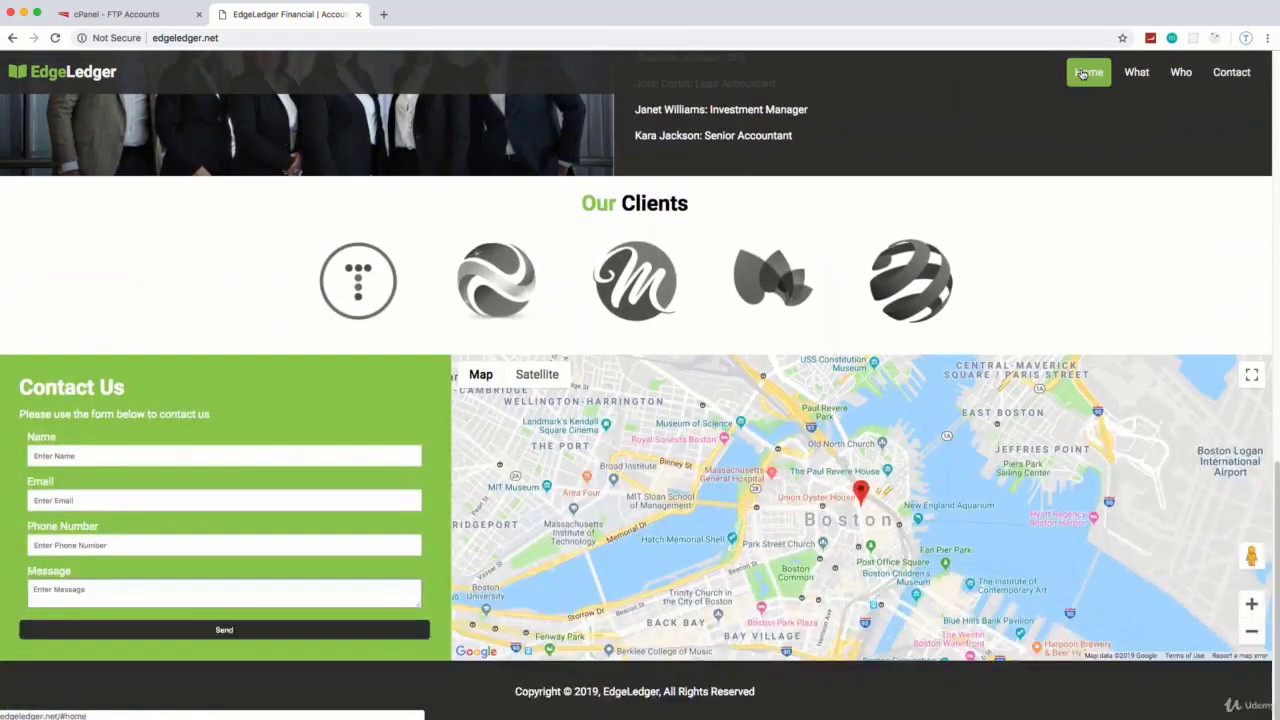
pyautogui.click(1088, 72)
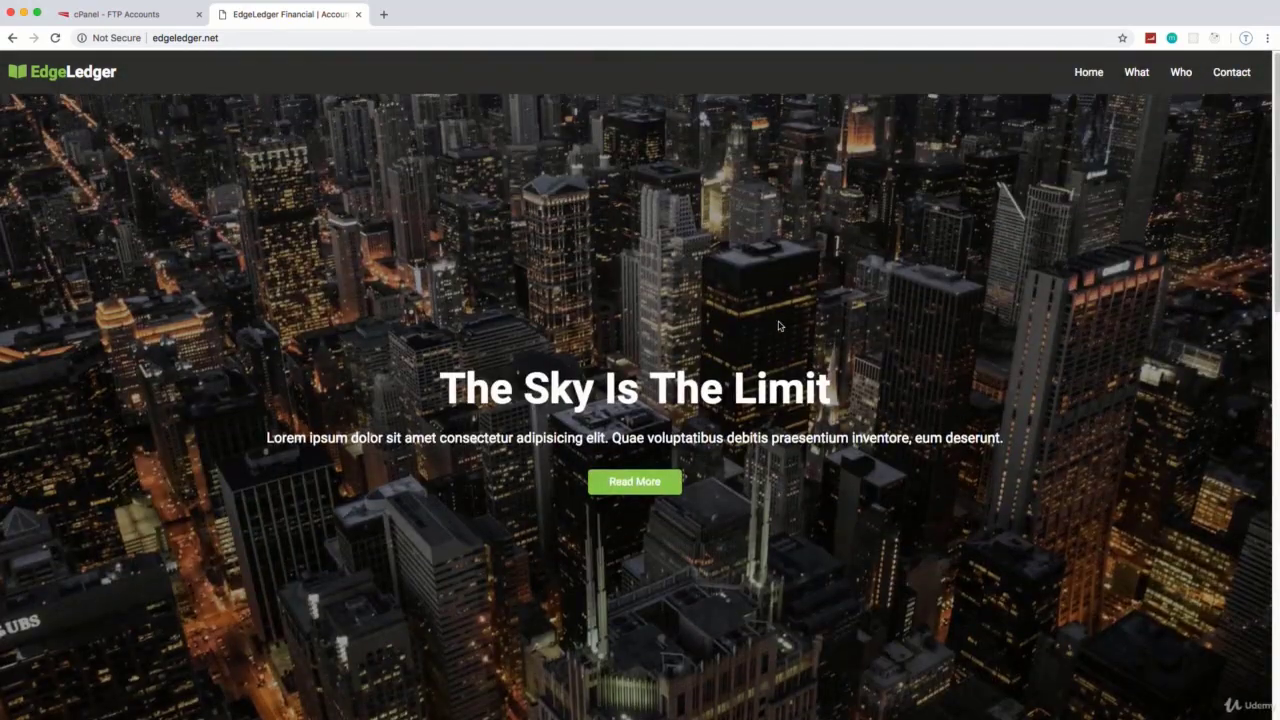